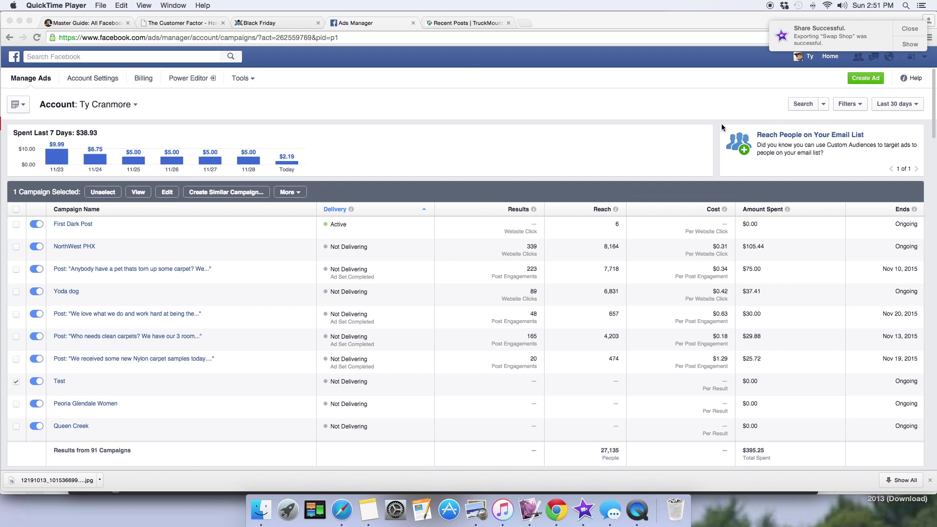
Close the 'Share Successful' export notification to reveal the full campaigns overview.
click(908, 29)
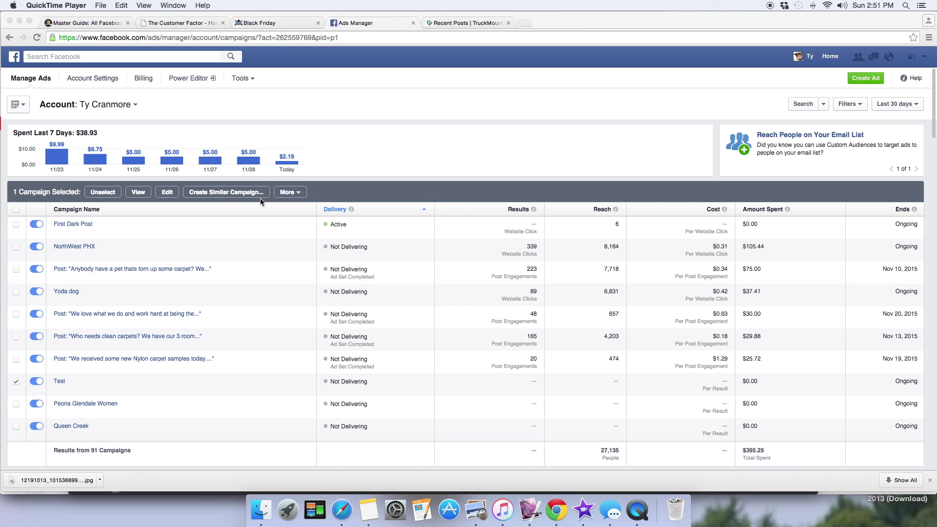
Open Power Editor in a new tab and download the ad account's campaigns from the past month.
click(192, 80)
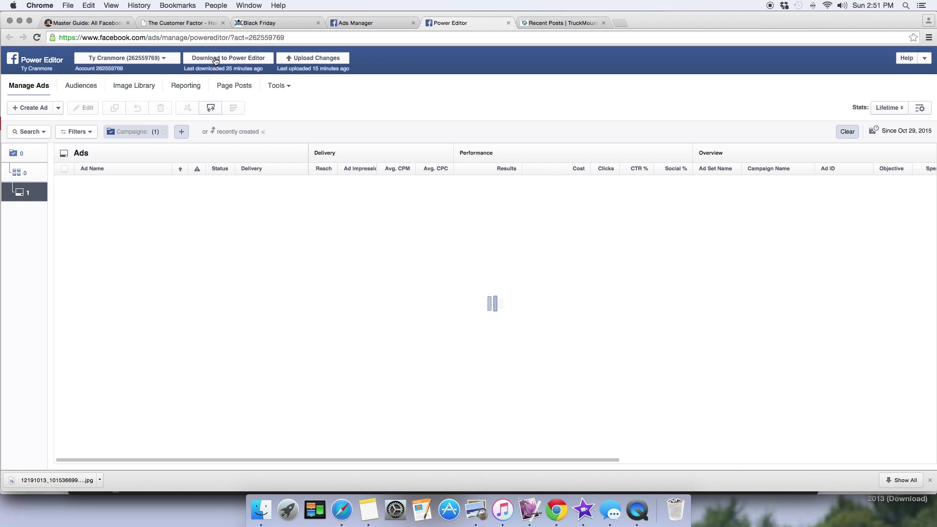
click(215, 61)
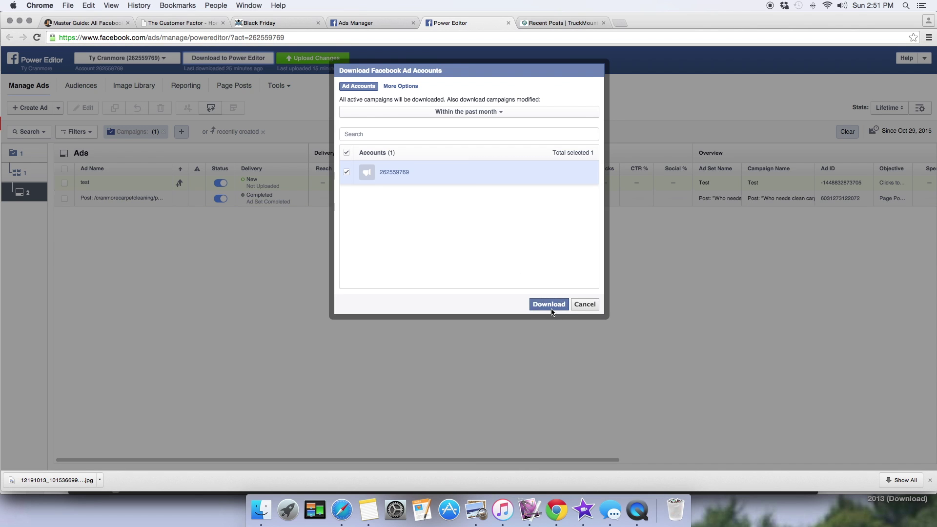
click(549, 304)
click(536, 121)
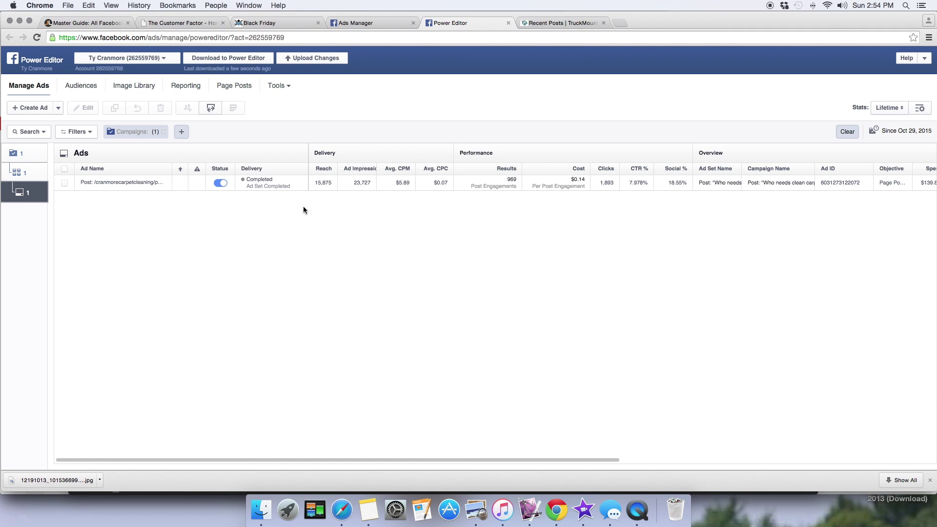
Review the downloaded ad's metric columns, then switch the view to the campaign's ad sets.
scroll(487, 175, right, 3)
scroll(538, 178, right, 8)
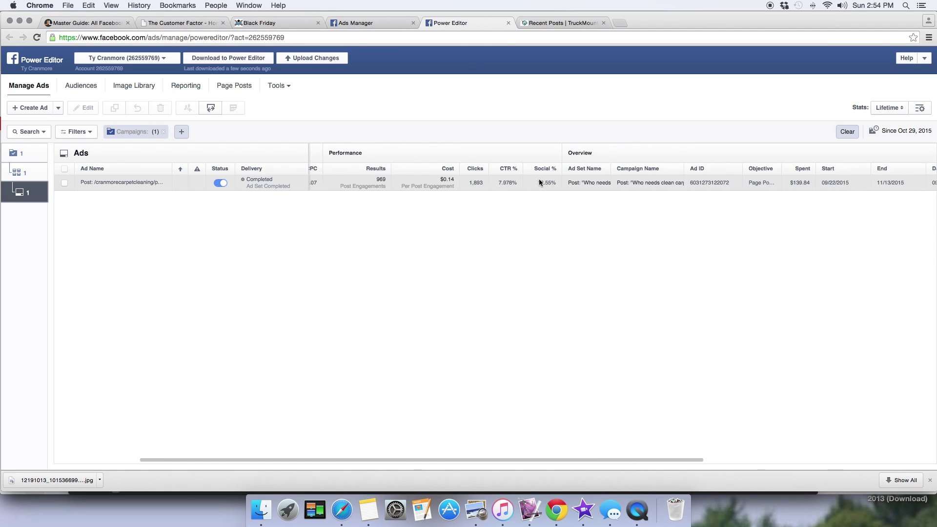
scroll(539, 178, right, 8)
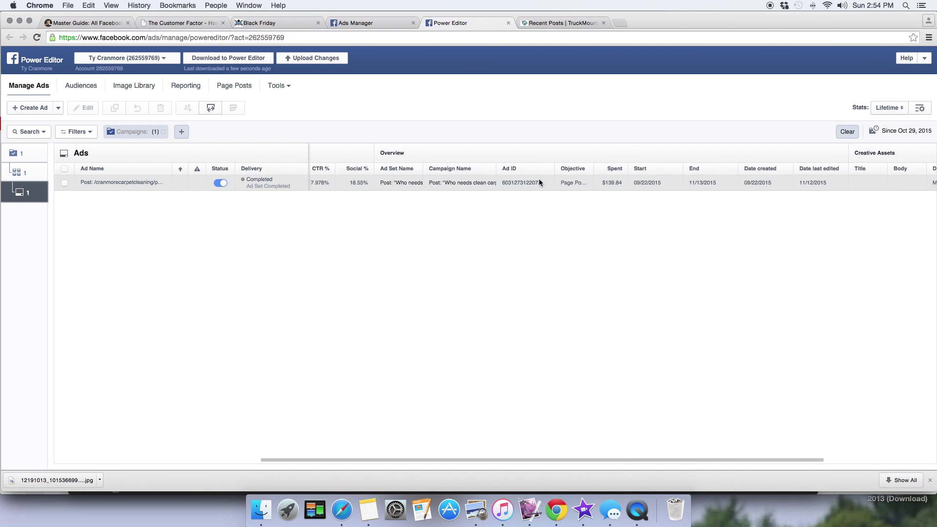
scroll(539, 178, left, 9)
scroll(151, 183, left, 1)
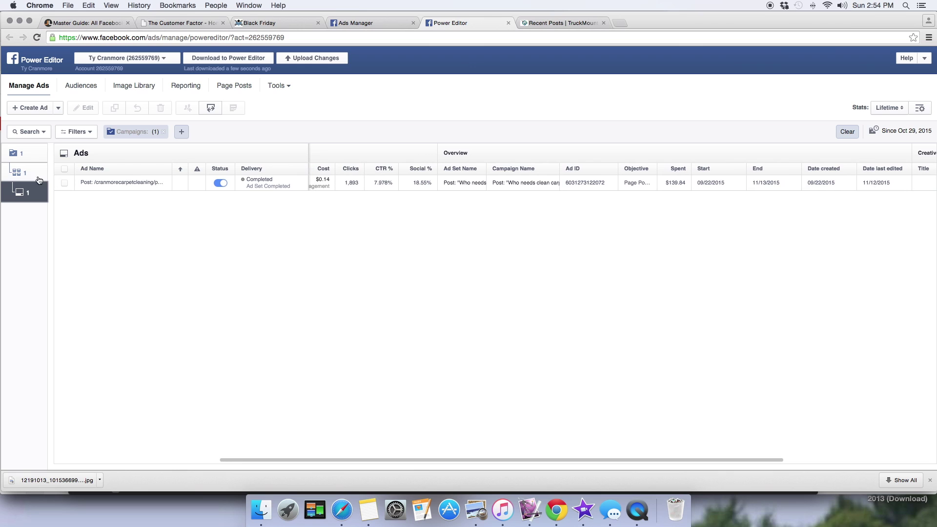
click(460, 183)
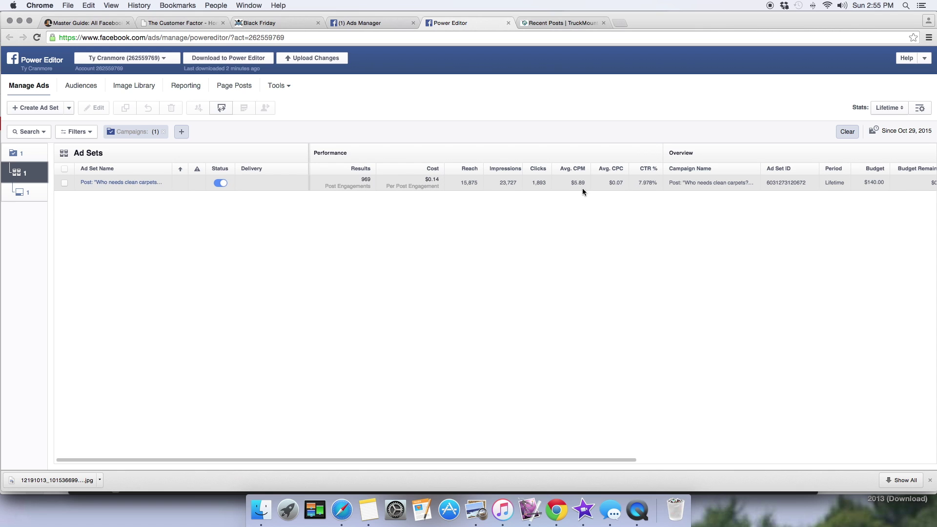
scroll(883, 183, right, 4)
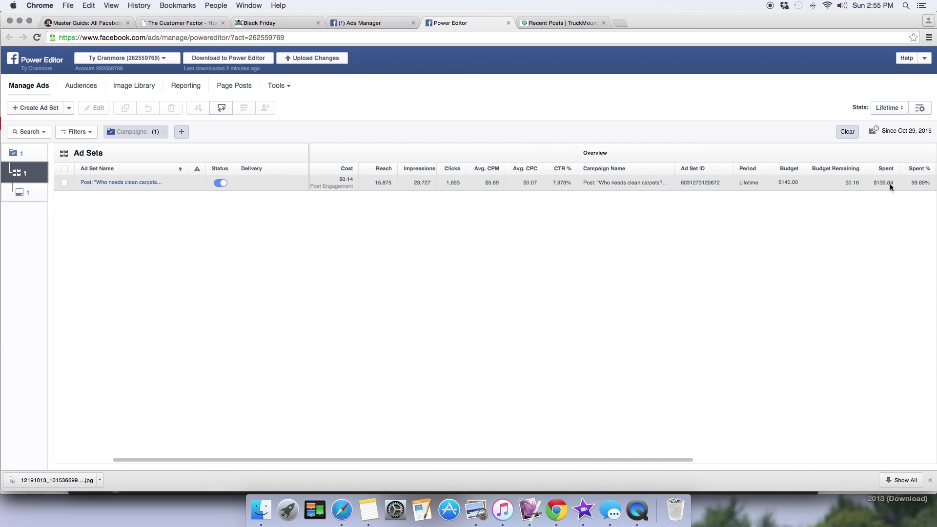
scroll(894, 179, right, 3)
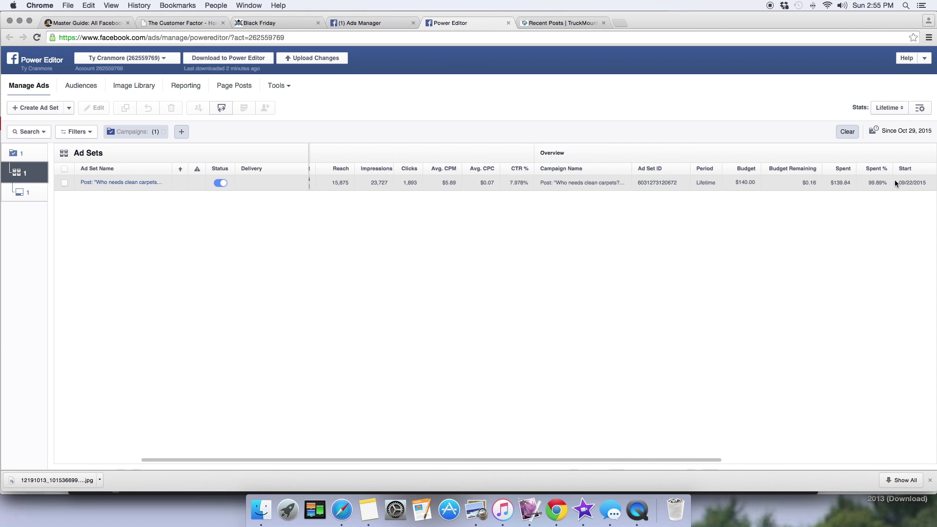
scroll(803, 198, right, 12)
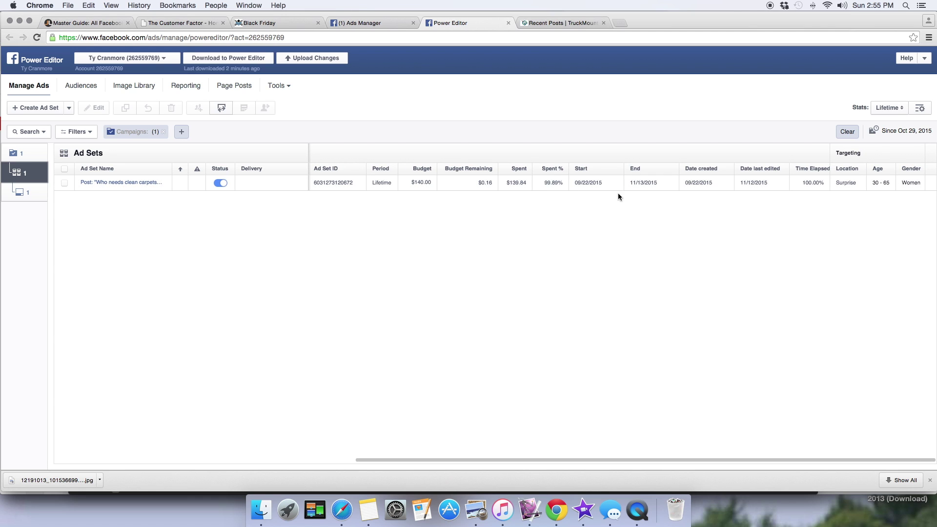
scroll(523, 177, left, 2)
scroll(517, 176, left, 3)
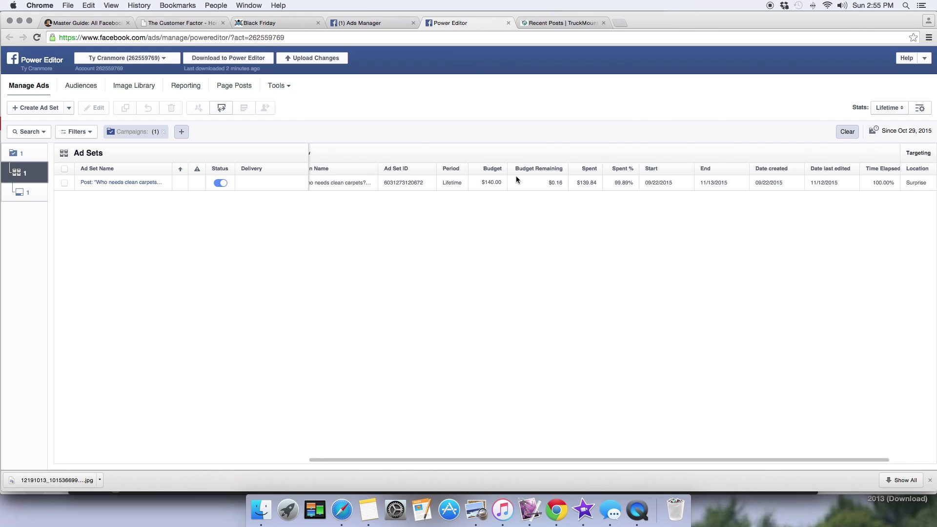
scroll(477, 177, left, 8)
scroll(492, 238, left, 2)
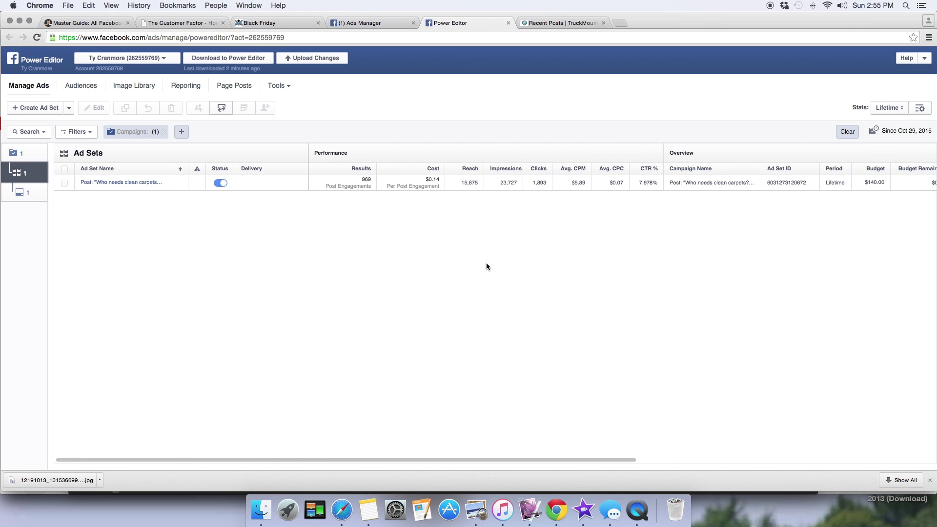
Return to the Ads level and review the completed ad's columns, including $139.84 spent.
click(26, 197)
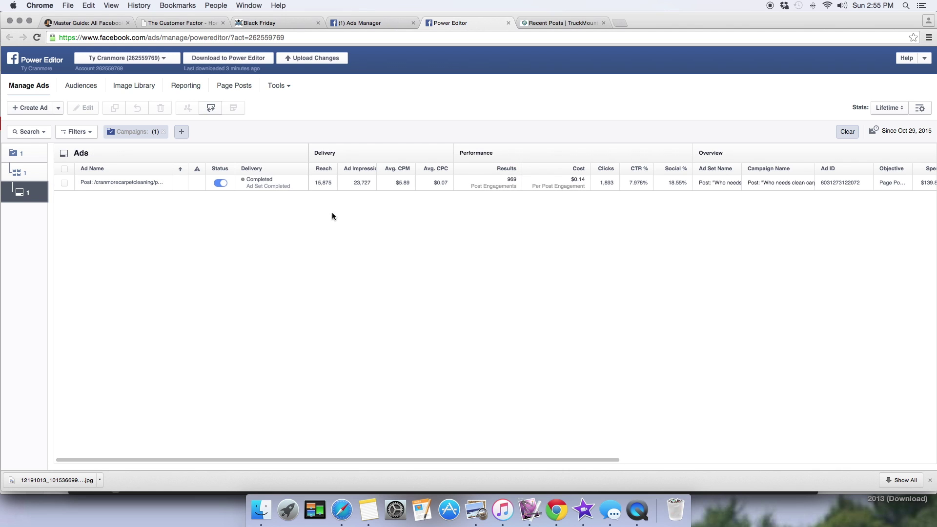
scroll(739, 186, right, 4)
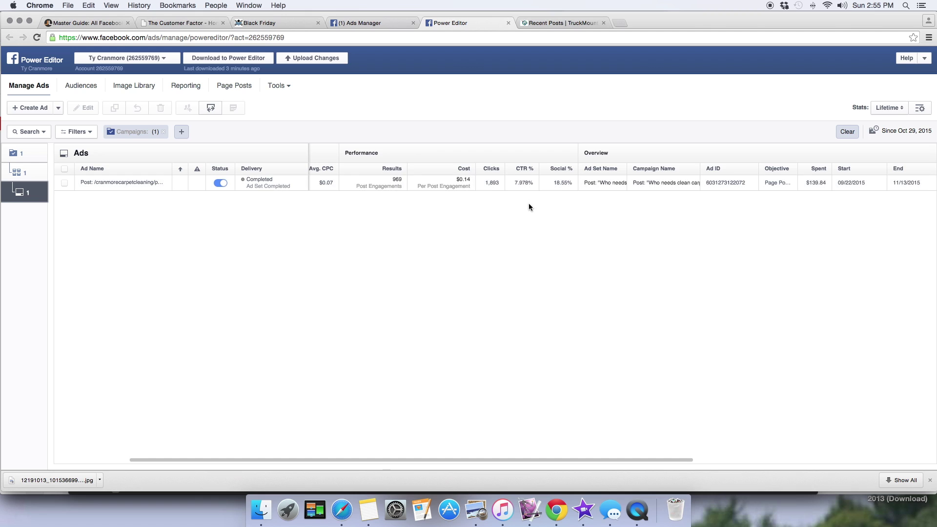
scroll(530, 205, left, 2)
scroll(583, 199, left, 2)
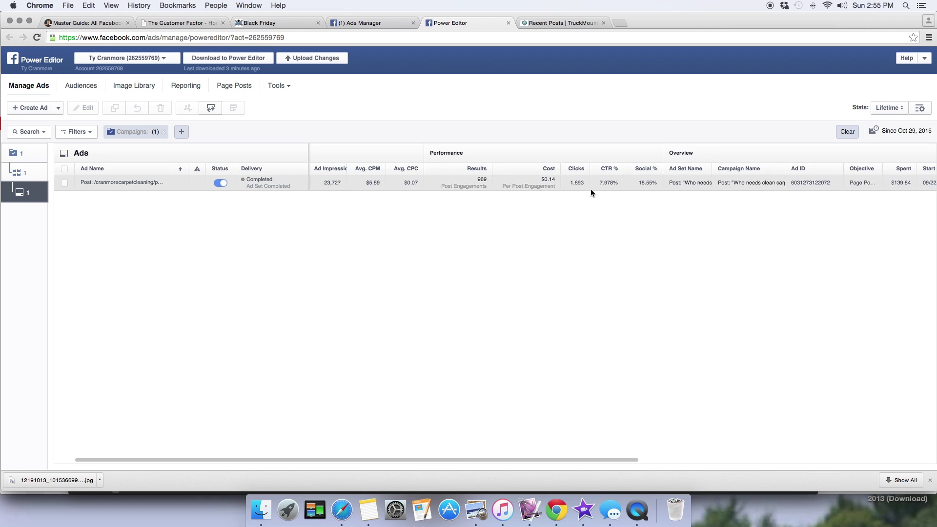
scroll(591, 189, left, 2)
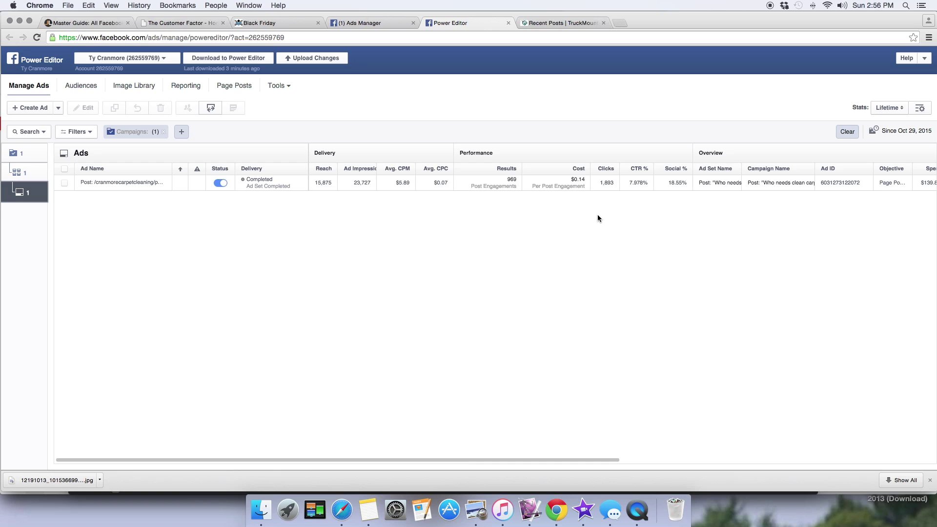
Read the Facebook image dimensions guide, then return to Power Editor's ad list.
click(70, 25)
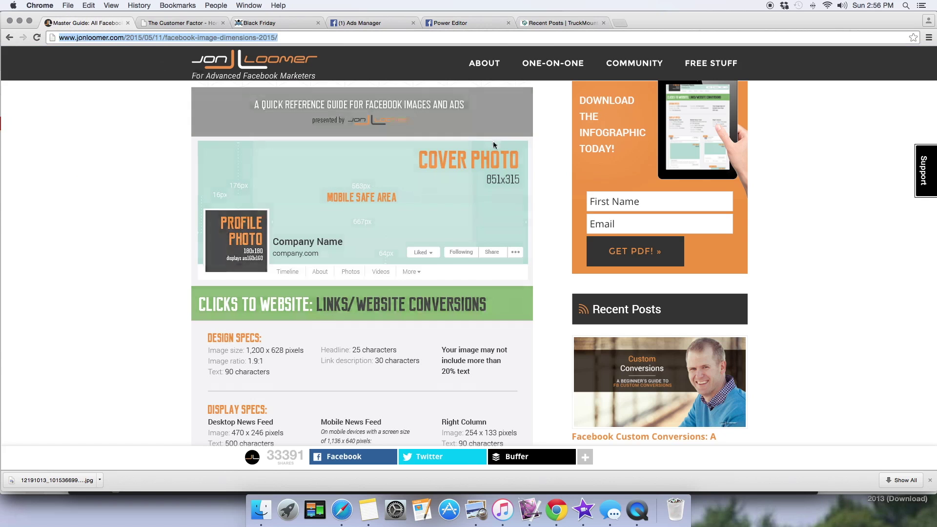
scroll(404, 267, down, 6)
scroll(354, 206, up, 7)
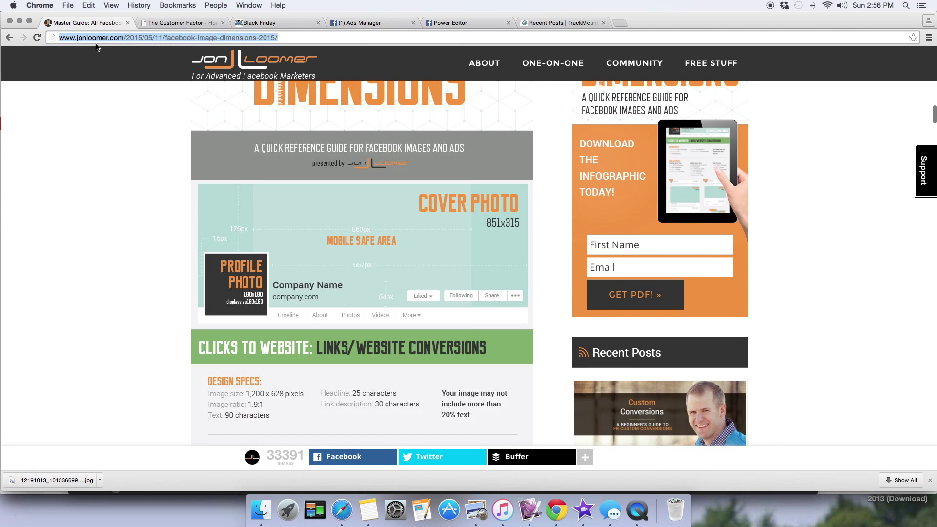
scroll(334, 130, down, 1)
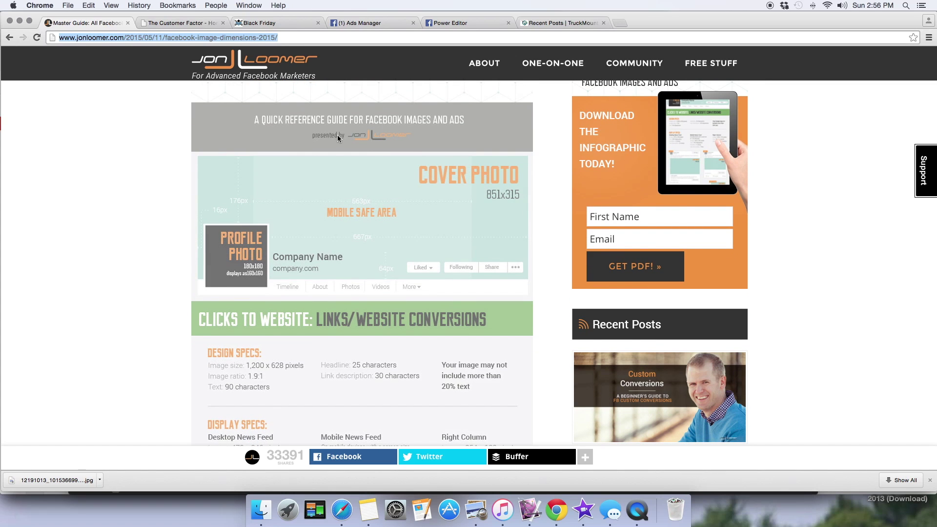
scroll(342, 147, down, 8)
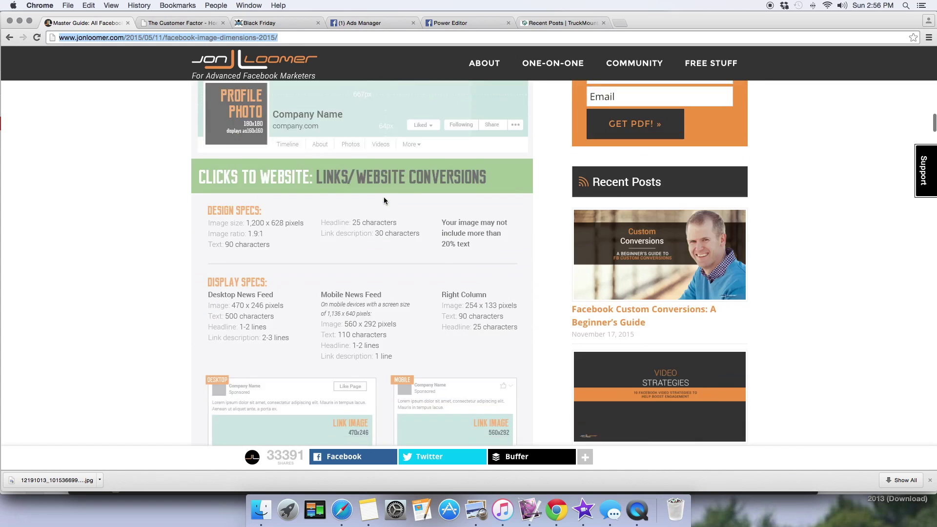
scroll(385, 200, down, 6)
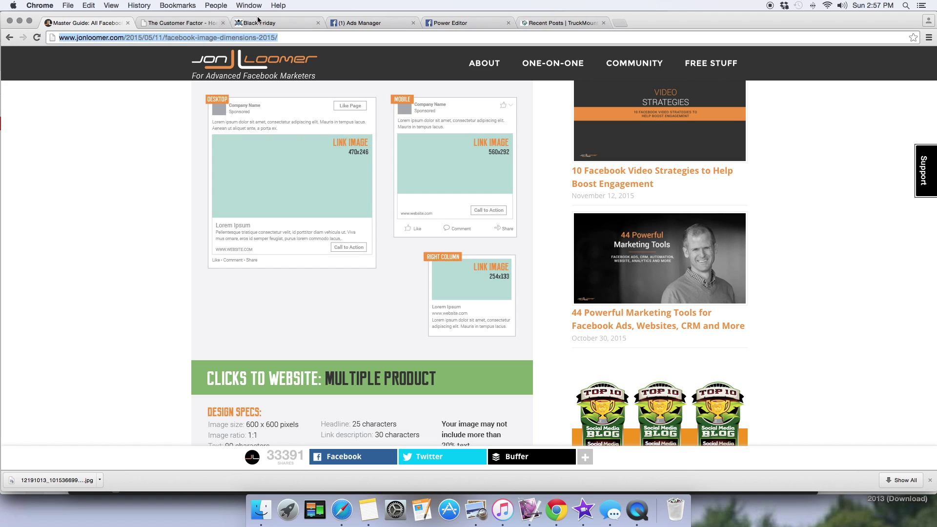
click(455, 22)
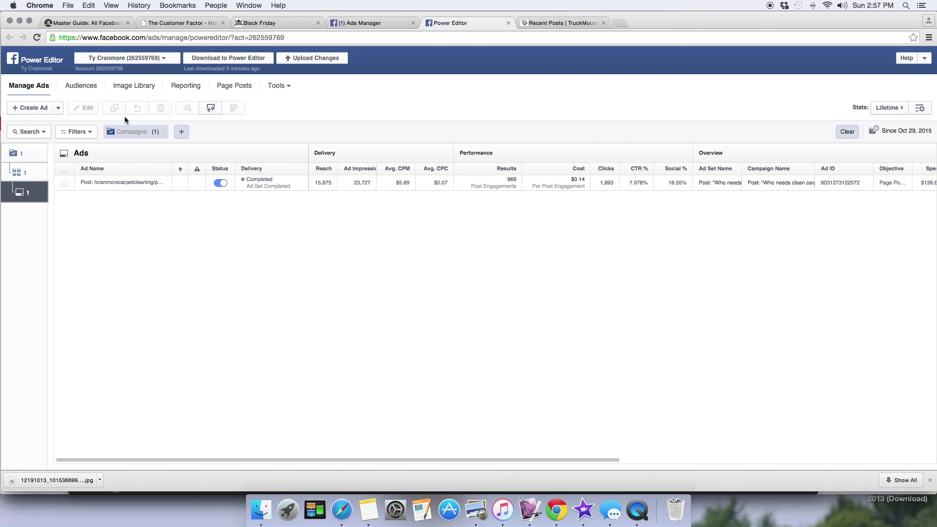
From the Page Posts list, open Create Unpublished Page Post with the Link type, ready for the URL.
click(227, 91)
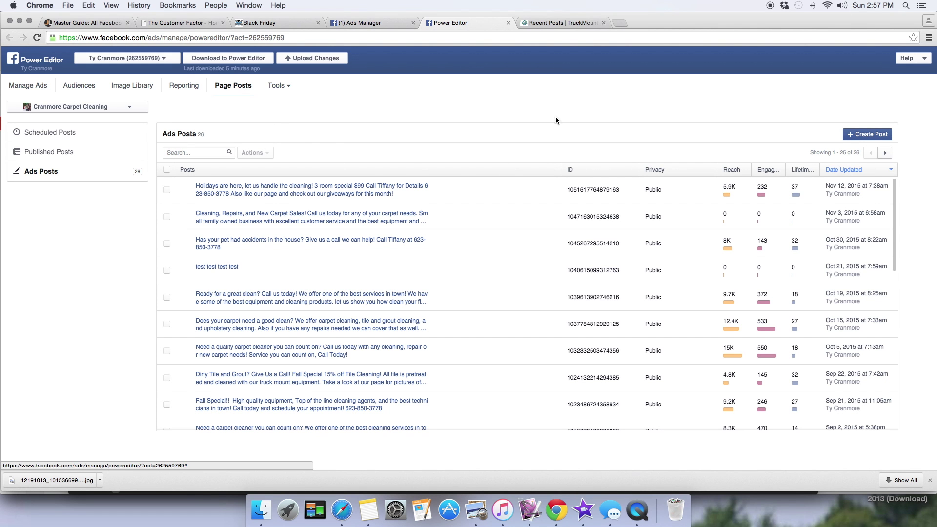
click(867, 134)
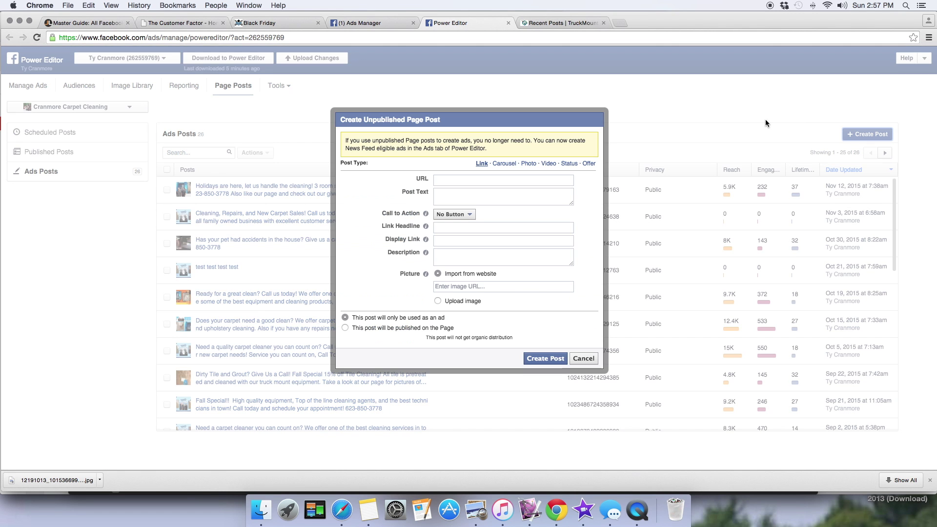
click(460, 179)
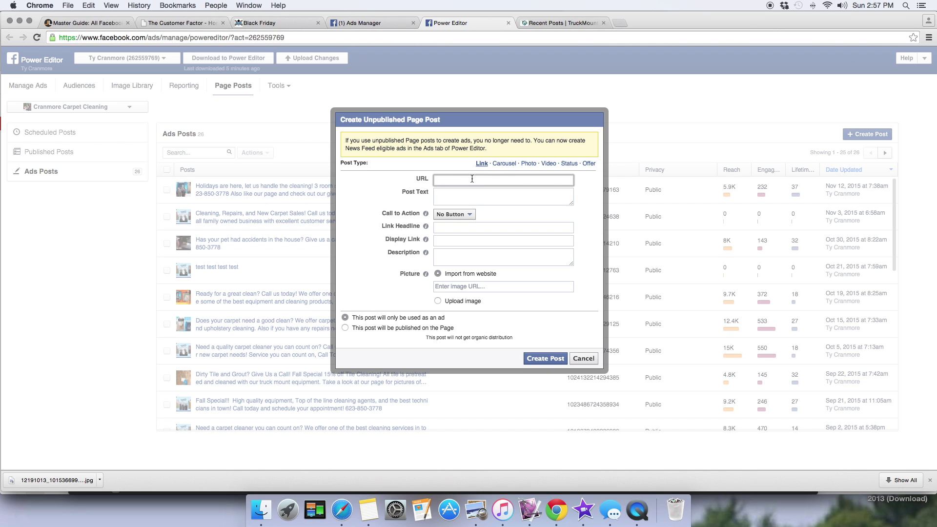
click(459, 214)
click(457, 247)
click(482, 180)
text(www.abc.com)
Enter post text 'test test test test' and headline 'Put A Good Headline For Better Results'.
click(458, 197)
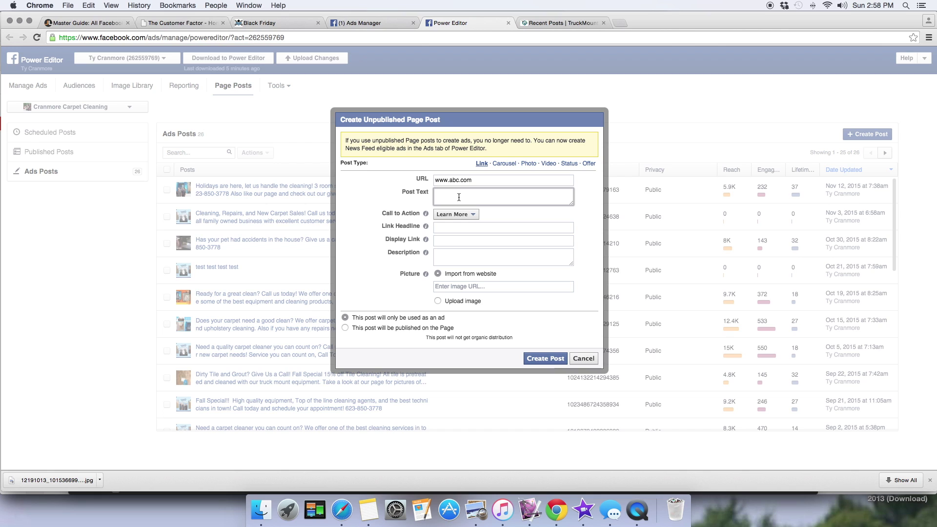
text(test test test test)
click(447, 230)
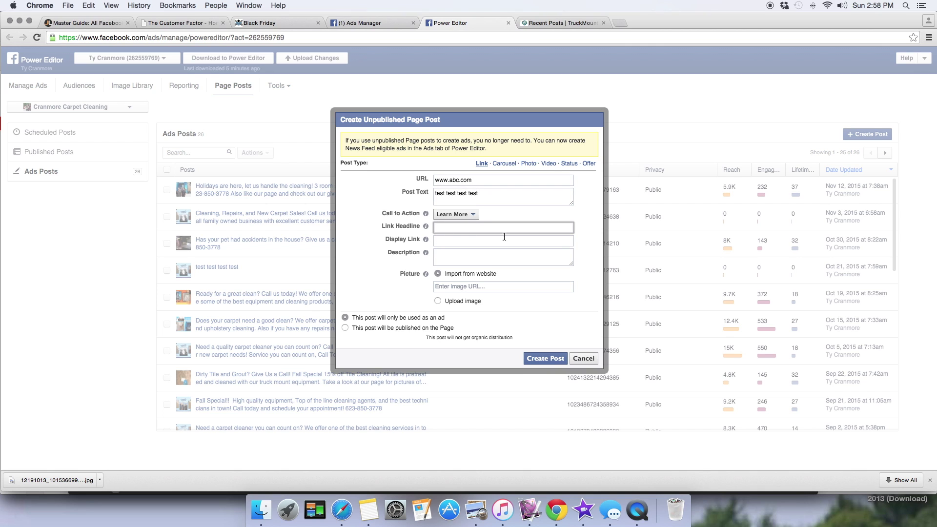
text(Pu)
text(t A Good Headline For Better Results)
click(467, 241)
text(www)
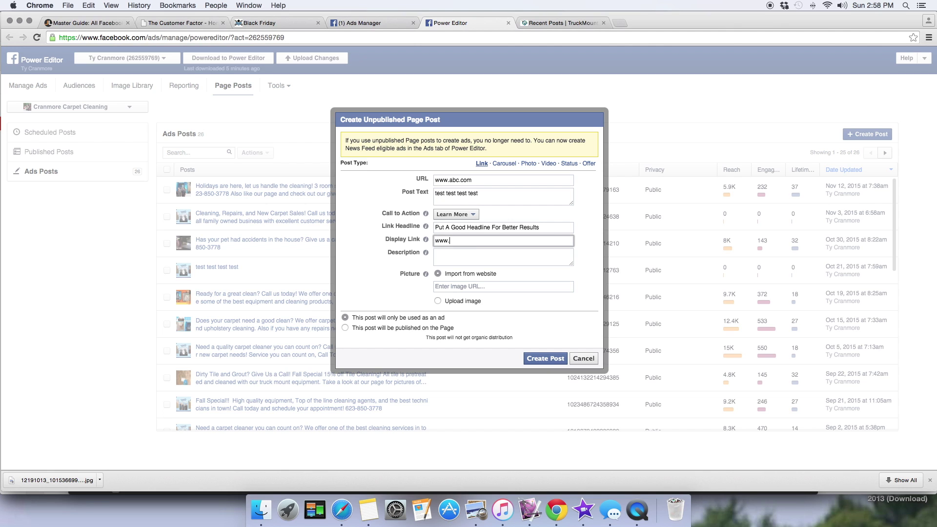
text(.abc.com)
click(465, 254)
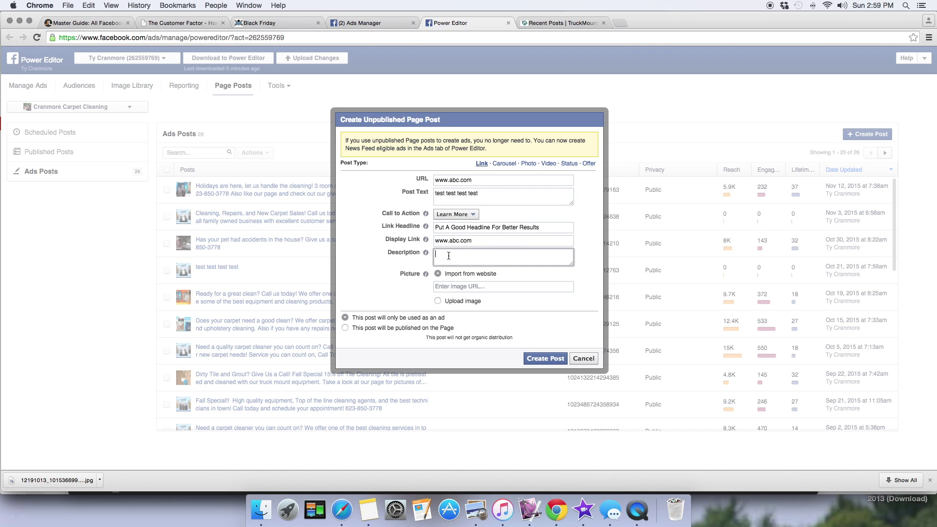
text(Test Test Test)
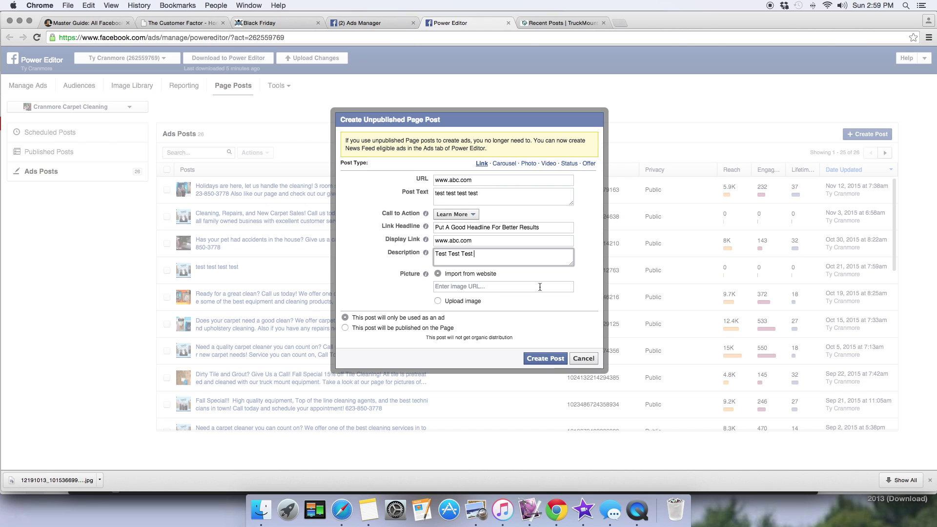
Check the recommended image dimensions guide, then set the post picture to Upload image.
click(85, 24)
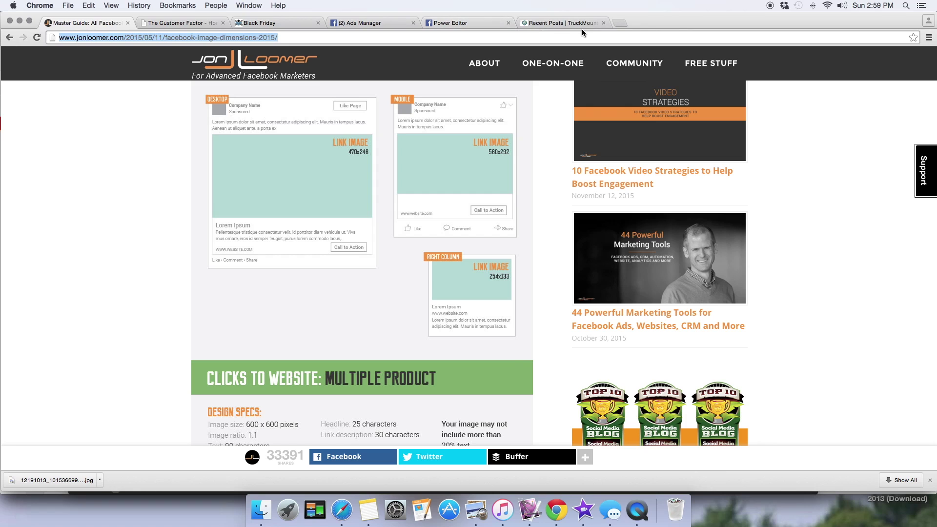
click(468, 22)
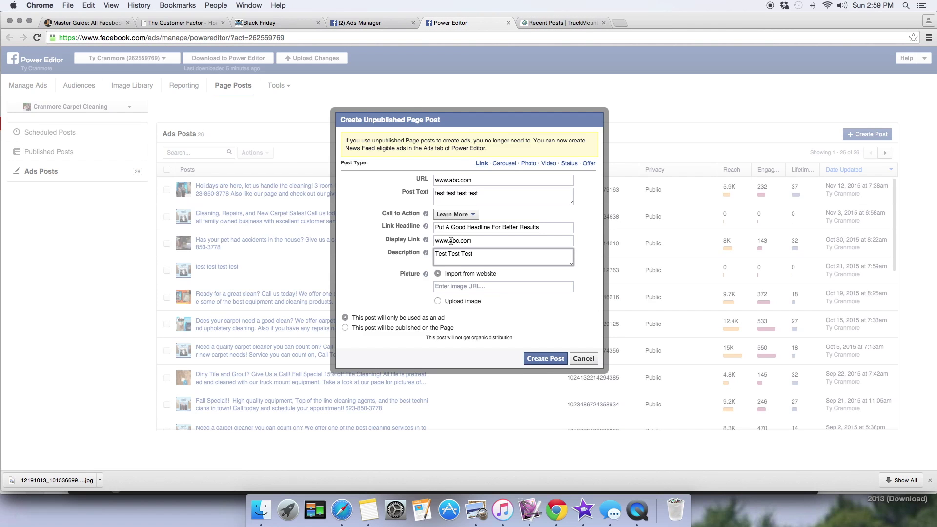
click(438, 301)
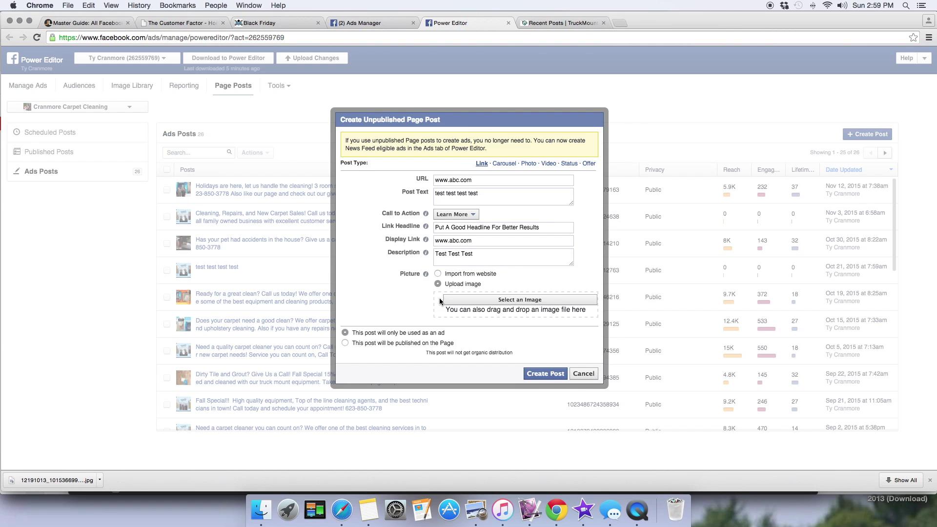
Attach FB AD-2.jpg from Downloads > FB AD and create the unpublished post.
click(501, 304)
click(211, 188)
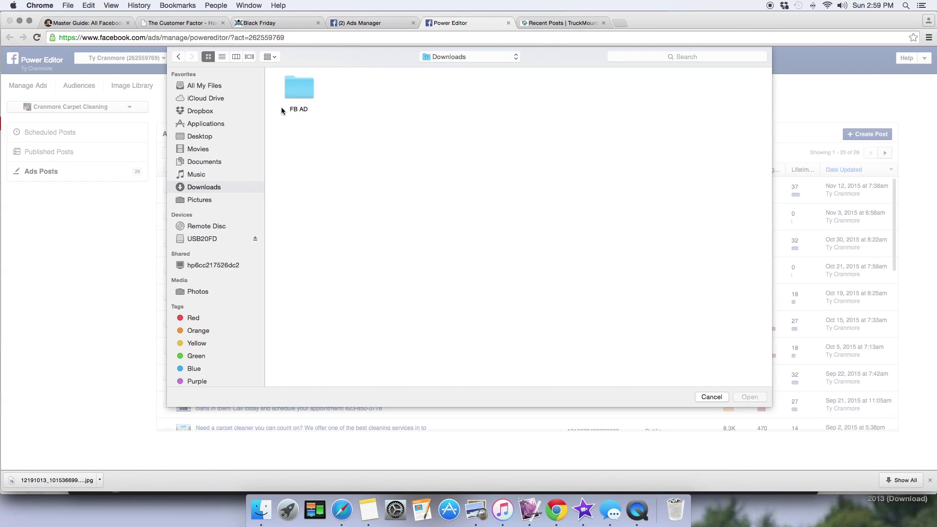
click(728, 205)
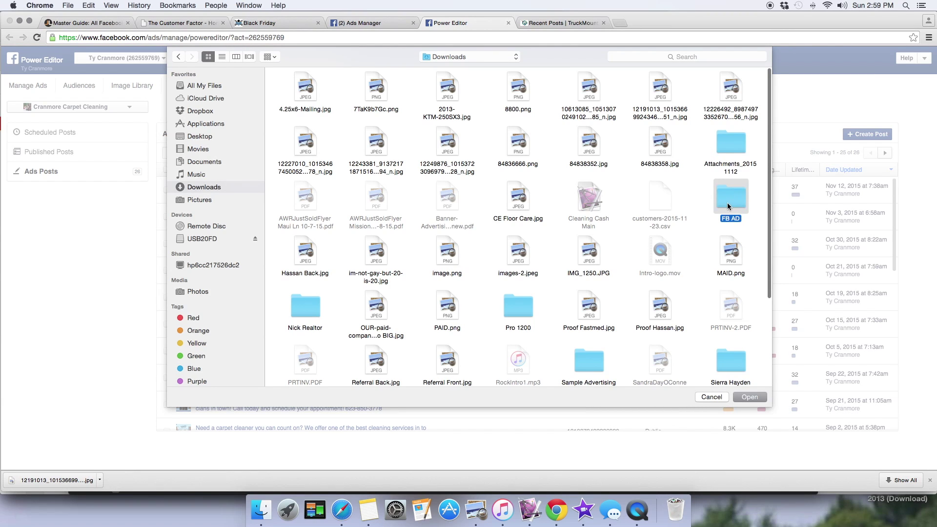
double_click(728, 205)
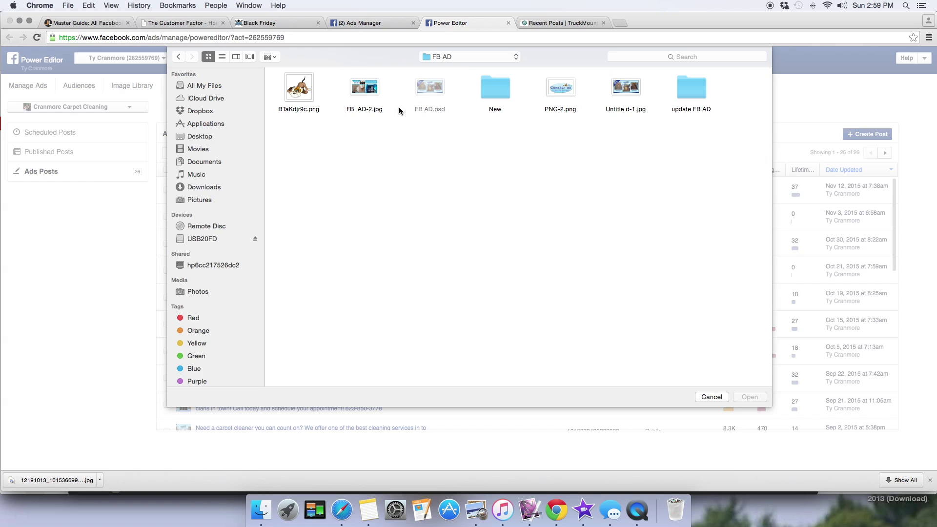
double_click(364, 88)
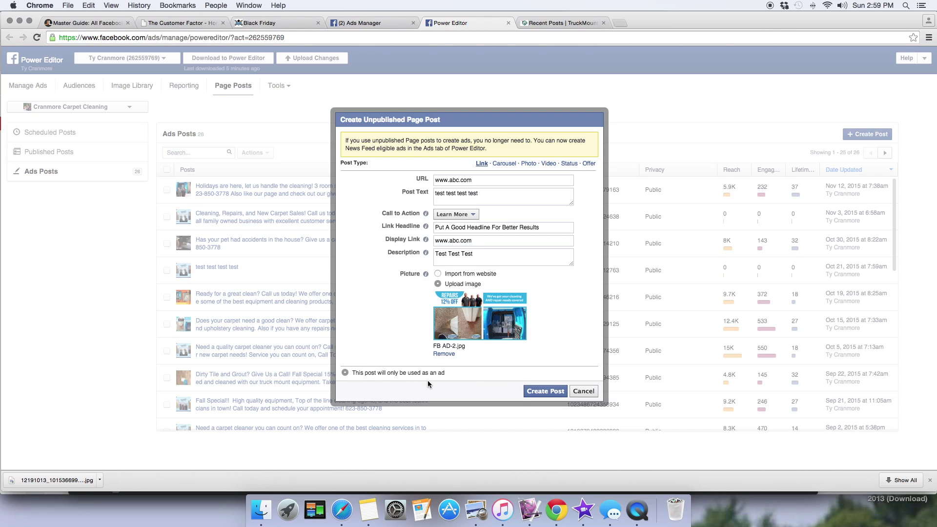
click(543, 391)
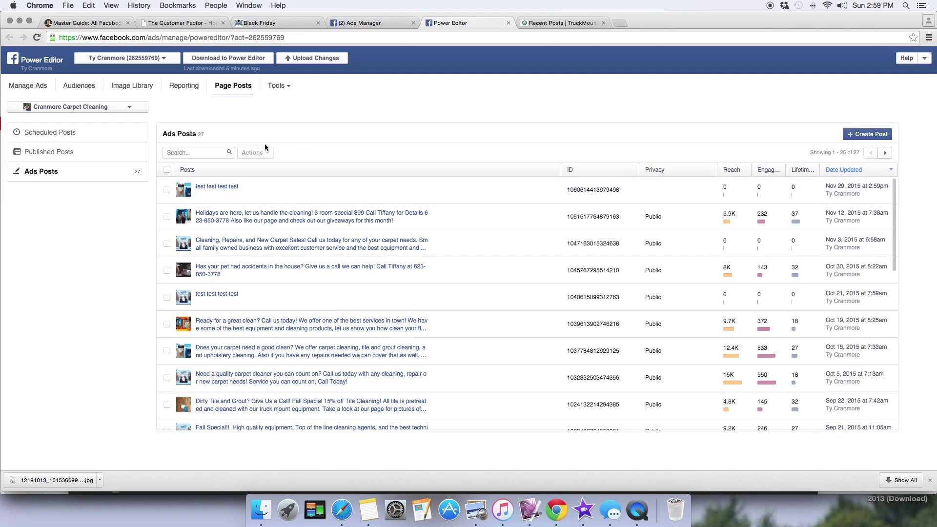
Create a new auction campaign named 'Test' with the Clicks to Website objective.
click(21, 91)
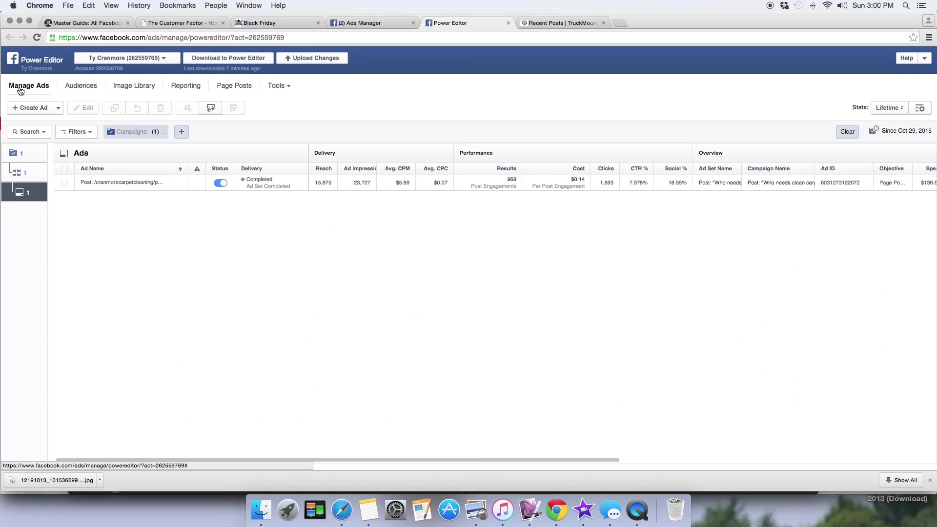
click(58, 108)
click(47, 124)
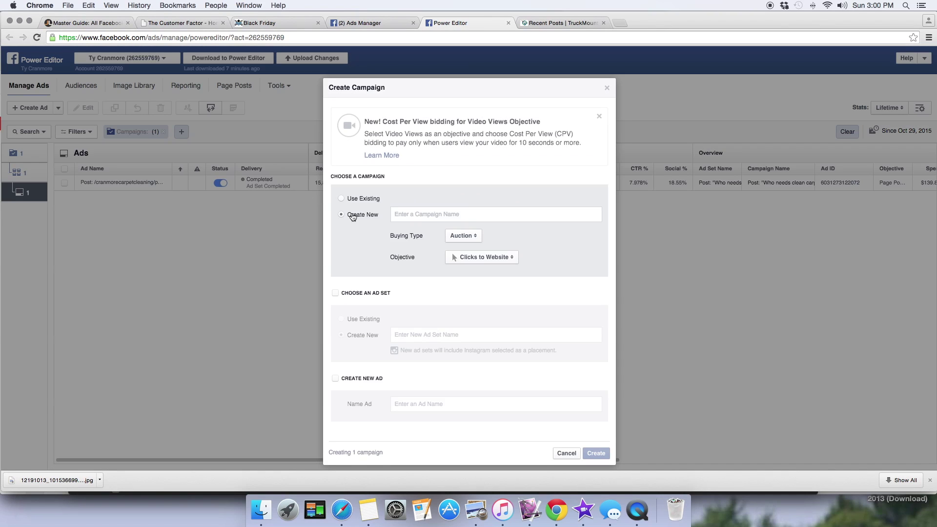
text(Test)
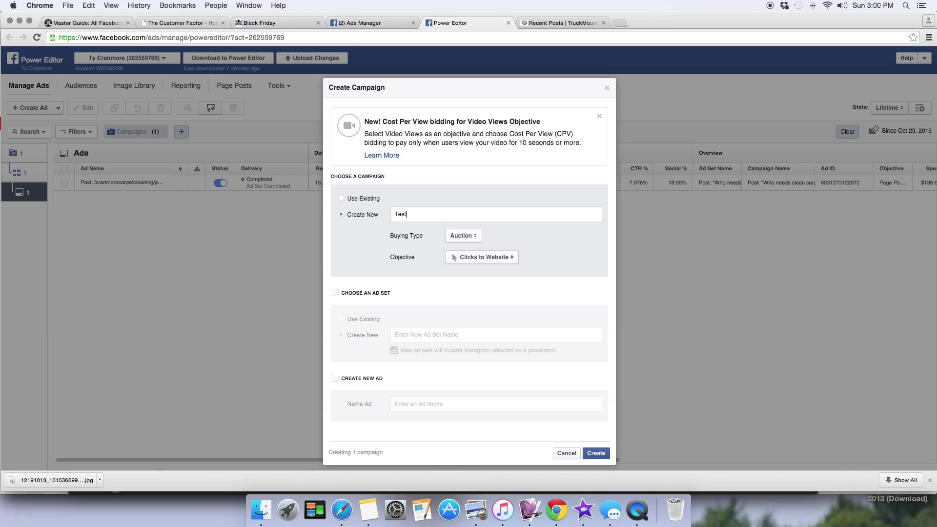
click(595, 453)
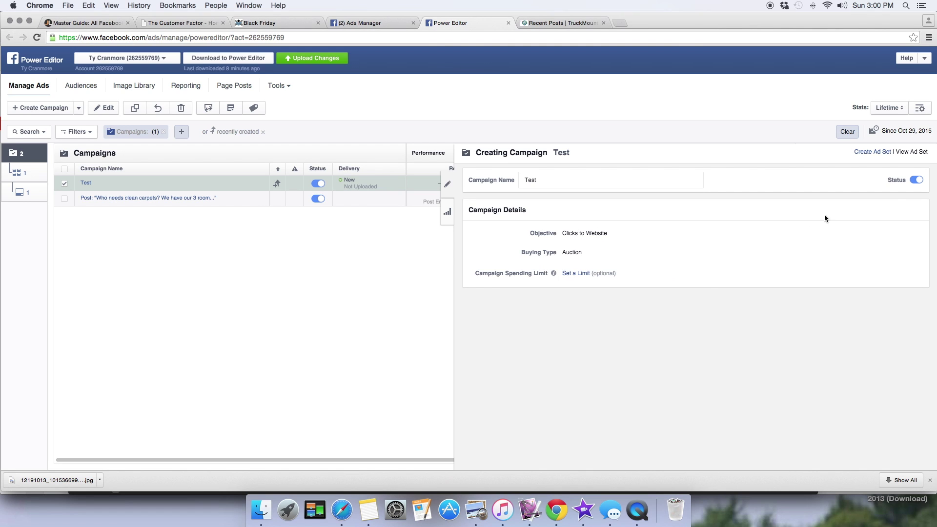
Add a new ad set named 'Test' under the existing Test campaign.
click(876, 153)
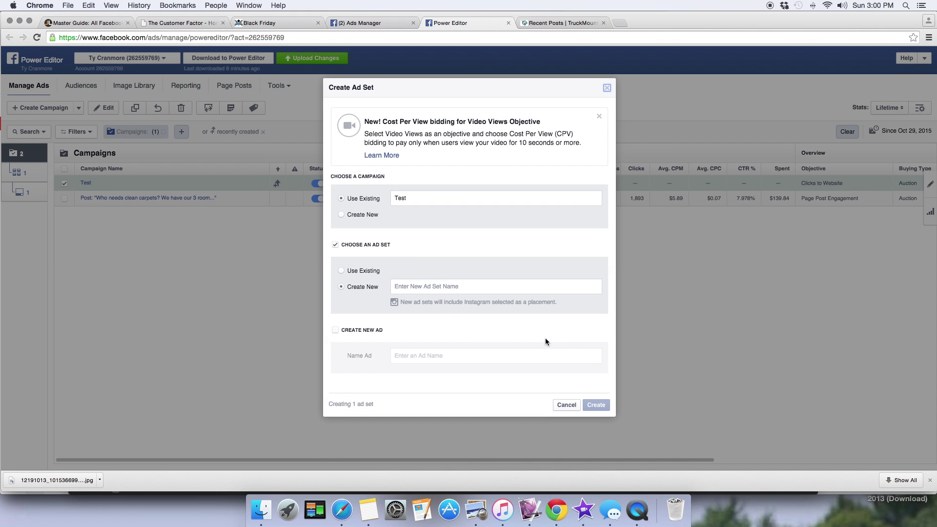
click(451, 292)
text(Test)
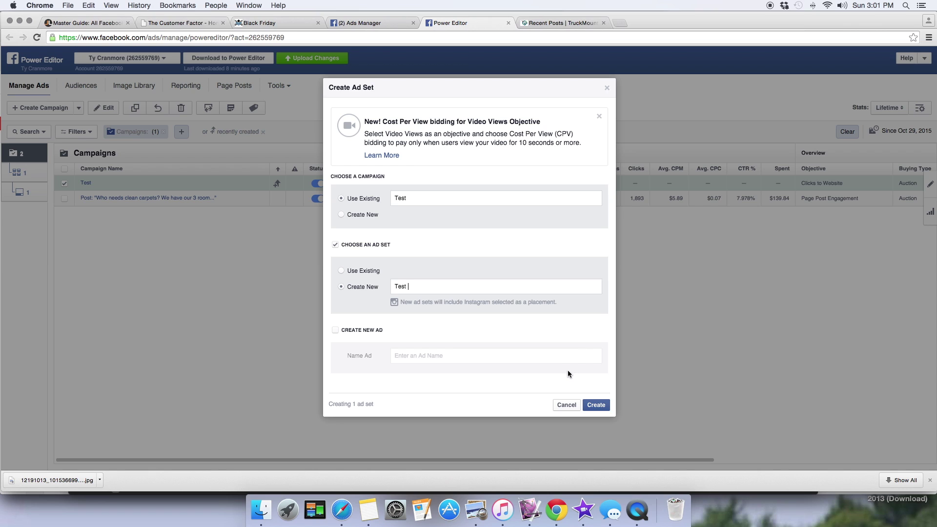
click(595, 405)
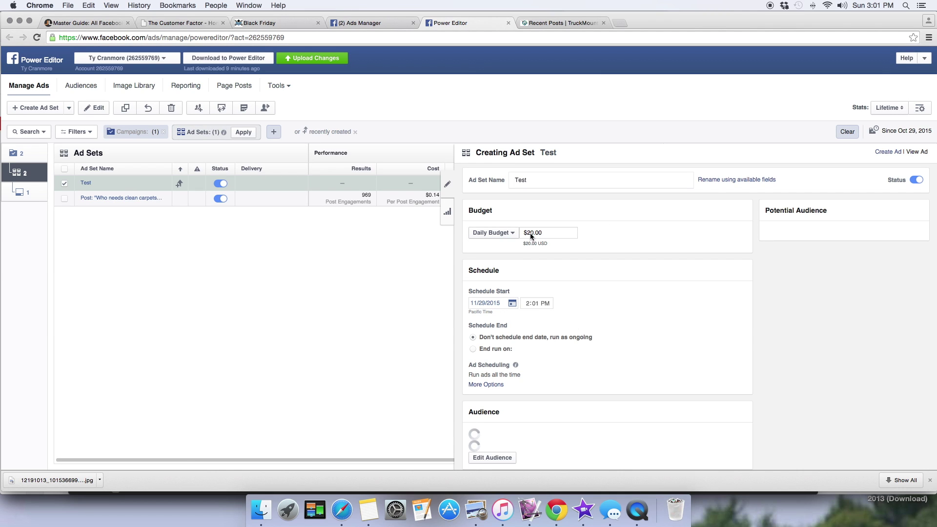
Keep a daily budget and lower it from $20.00 to $5.00.
click(511, 234)
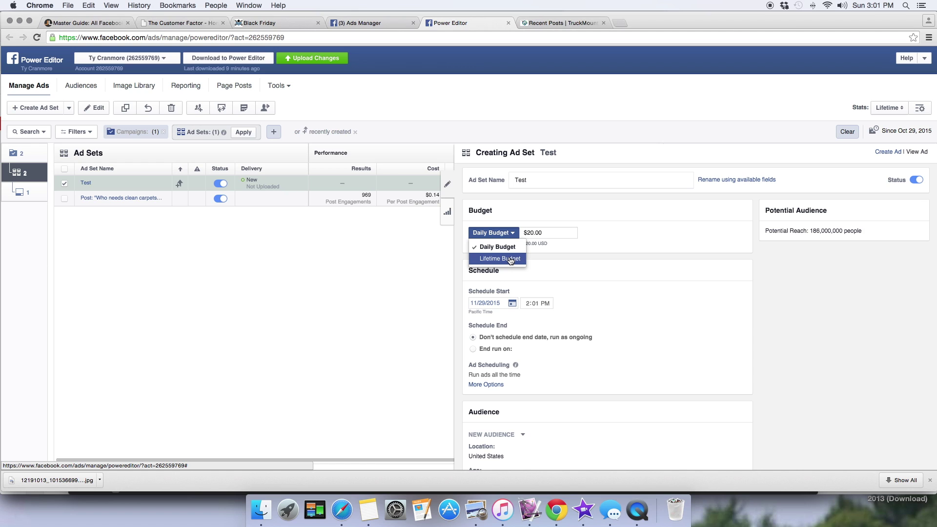
click(591, 234)
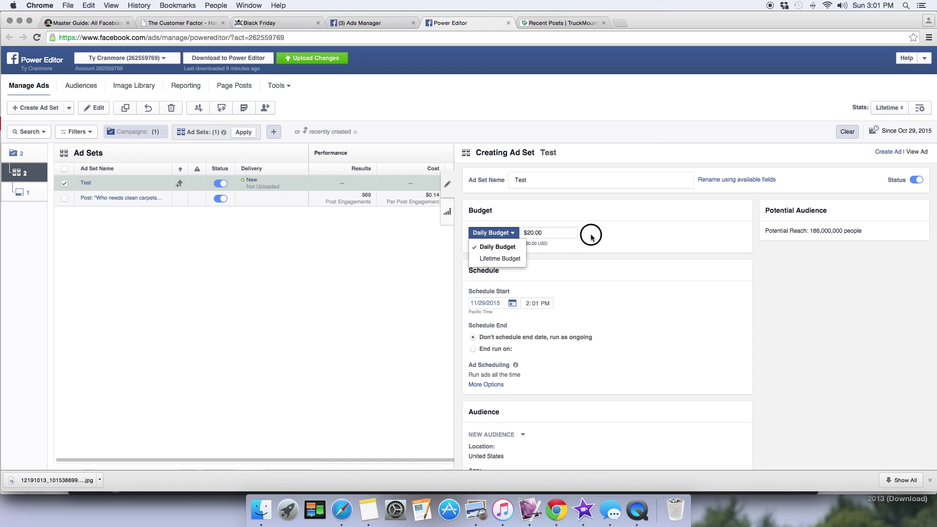
click(531, 232)
key(BackSpace)
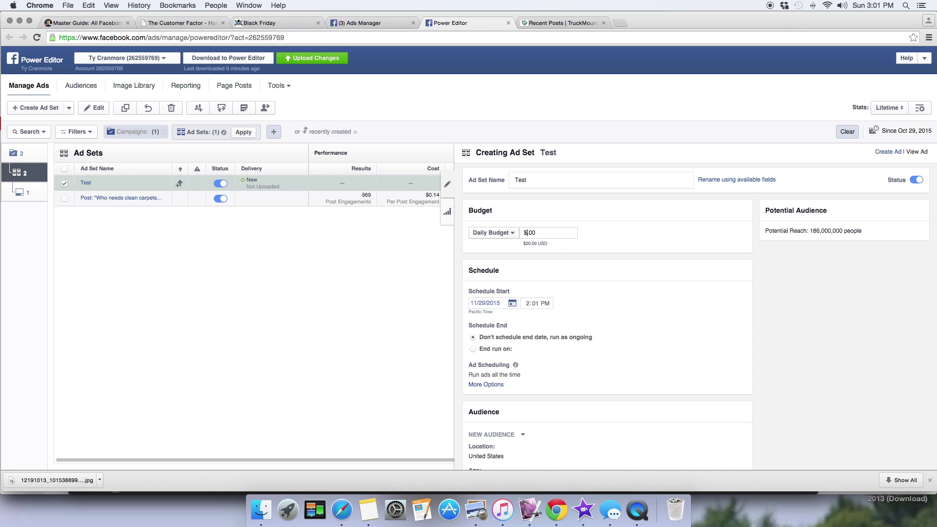
text(5)
Expand the scheduling options and scroll down to the Audience section (United States, 18–65+).
click(487, 383)
scroll(636, 393, down, 2)
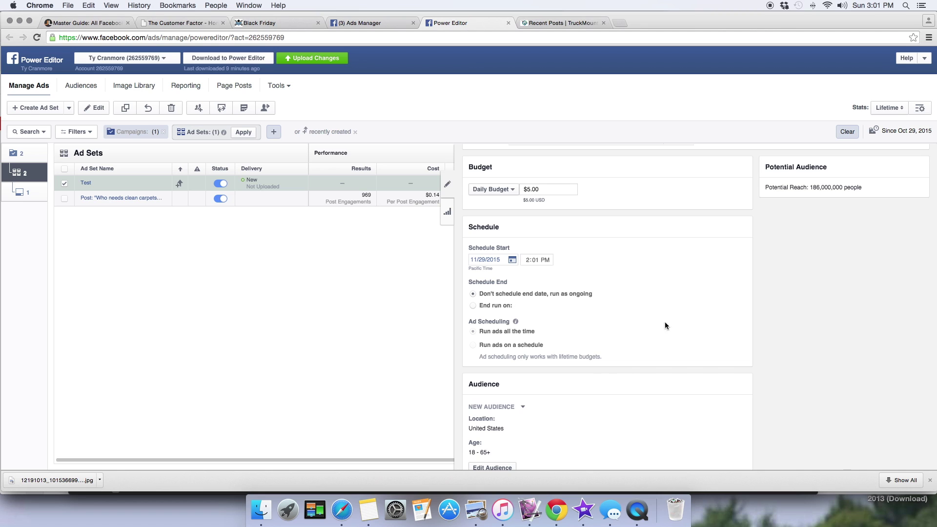
scroll(655, 316, up, 1)
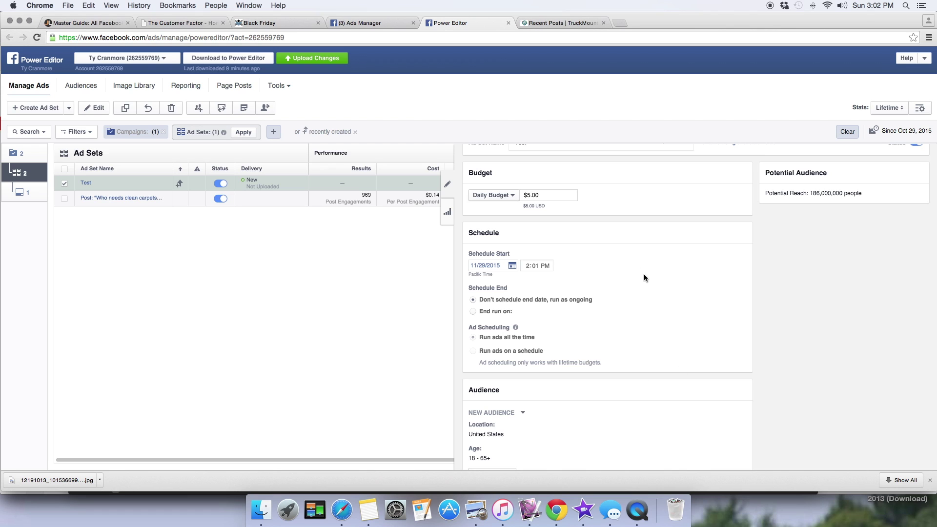
scroll(641, 282, down, 1)
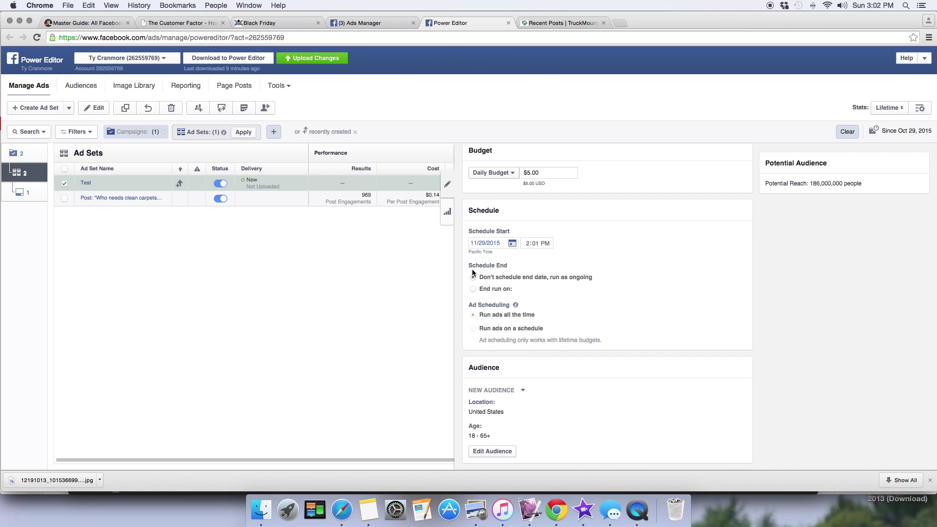
scroll(622, 298, down, 4)
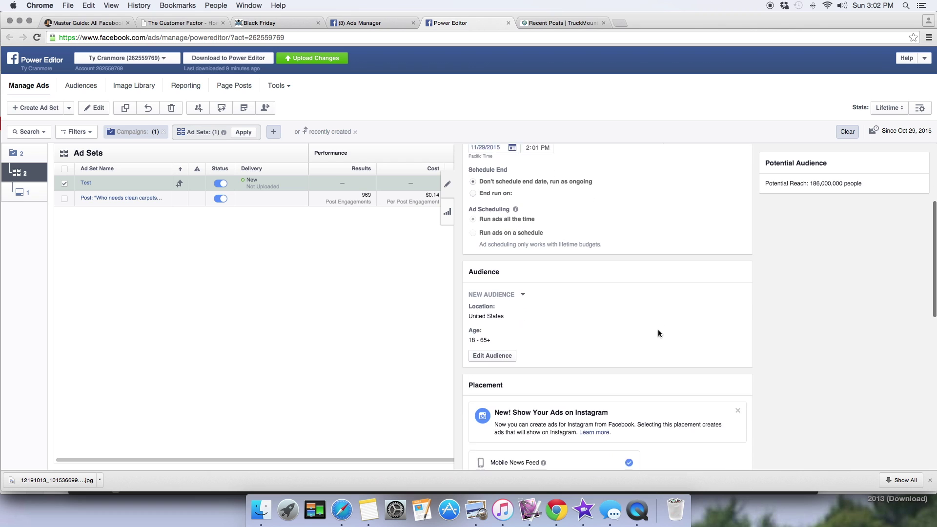
scroll(658, 333, down, 1)
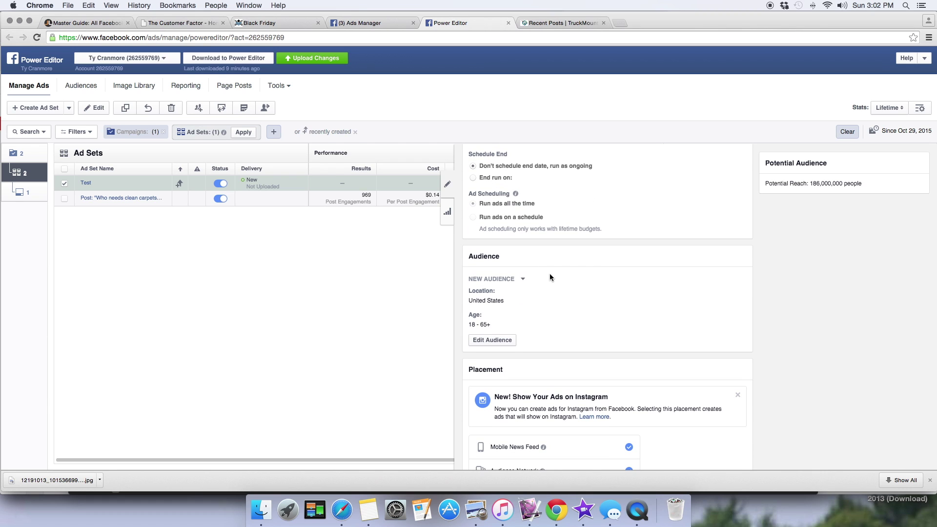
scroll(549, 274, down, 2)
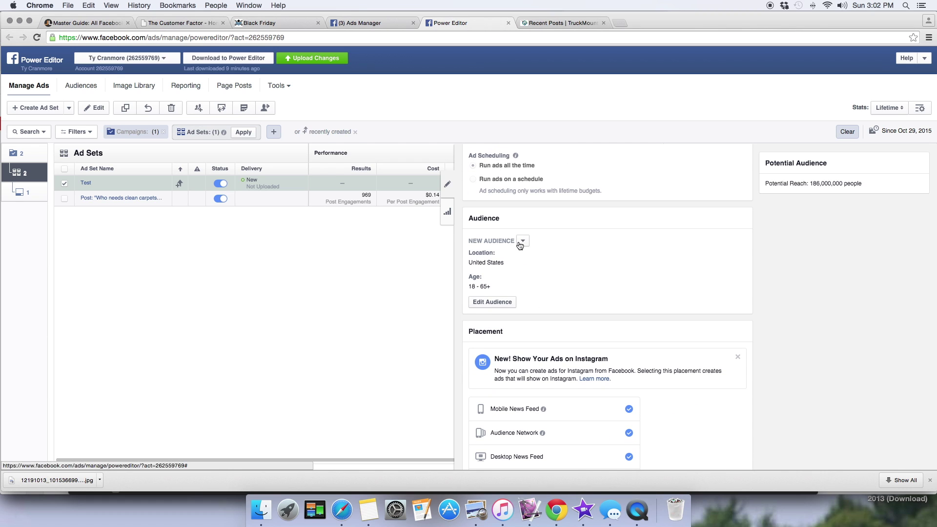
In the audience editor, remove United States and add a Surprise location.
click(488, 302)
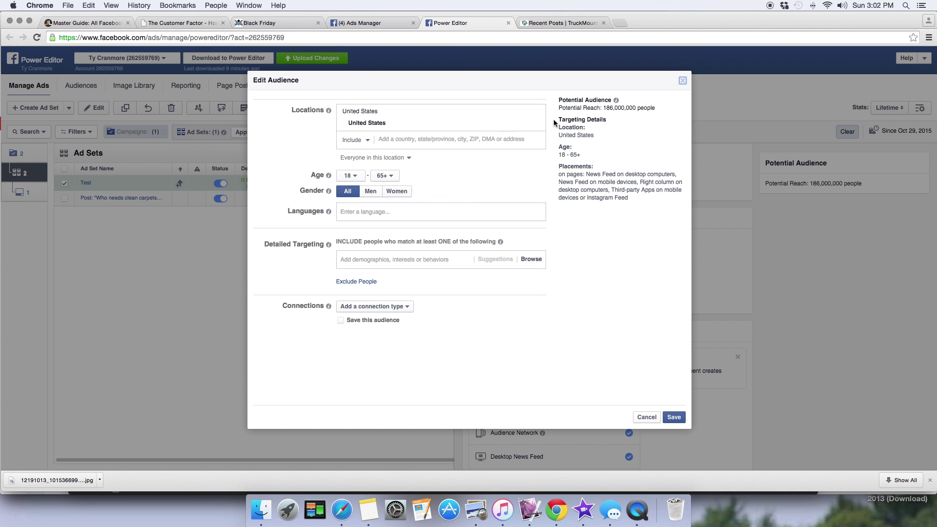
click(539, 122)
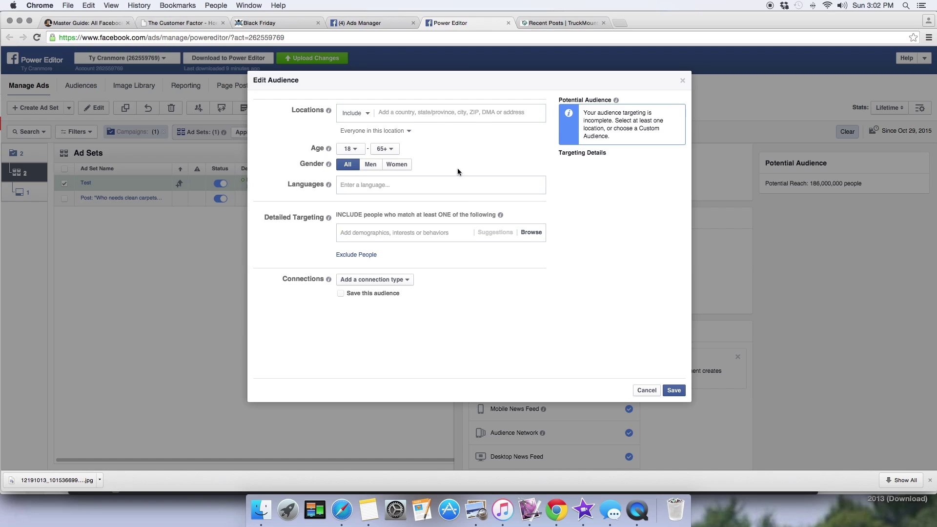
click(431, 112)
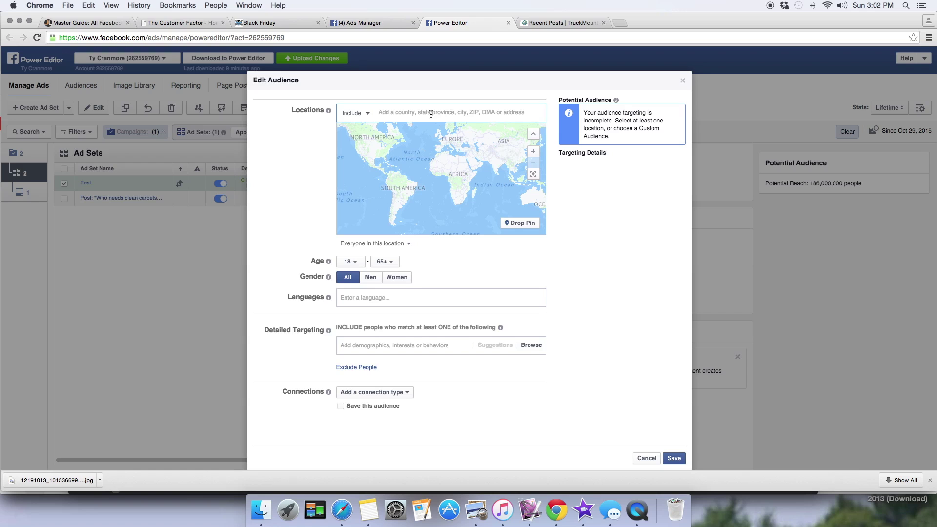
text(Surprise)
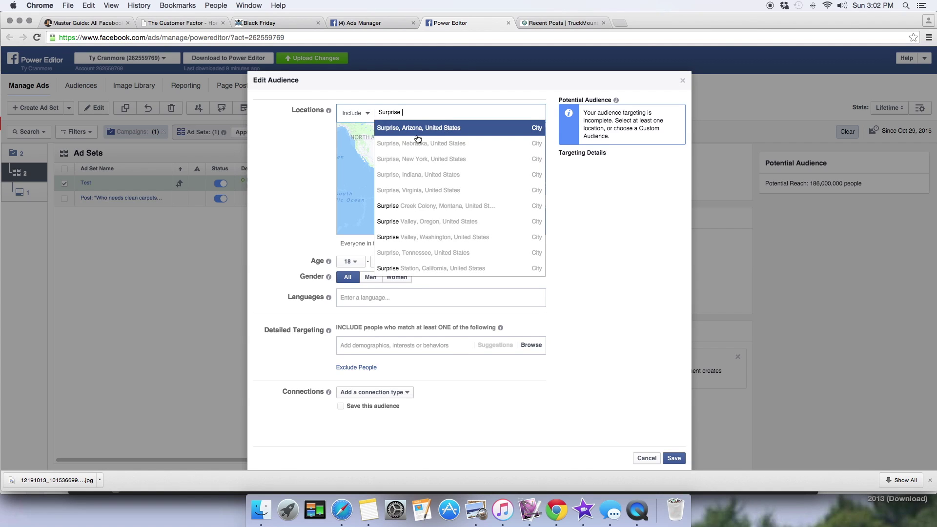
click(415, 137)
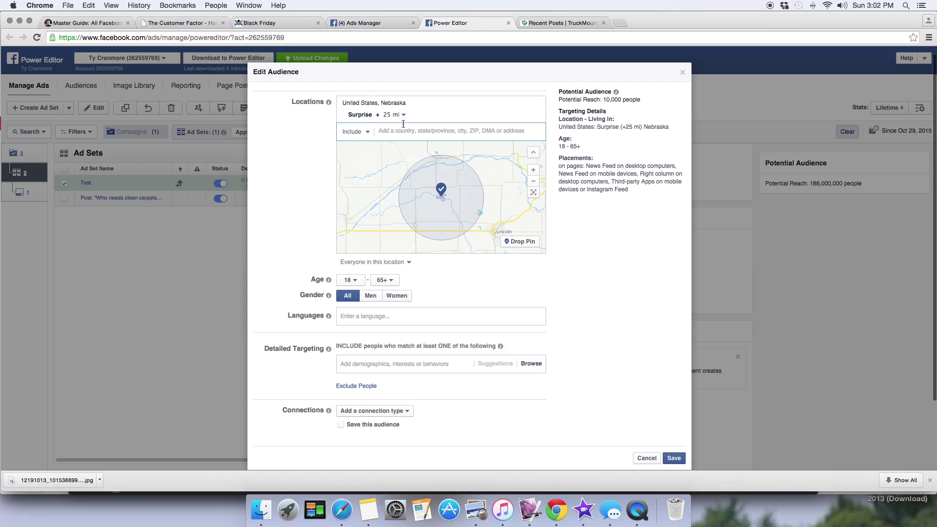
Replace Surprise, Nebraska with Surprise, Arizona, targeted with no radius.
click(537, 116)
click(410, 112)
text(surpr)
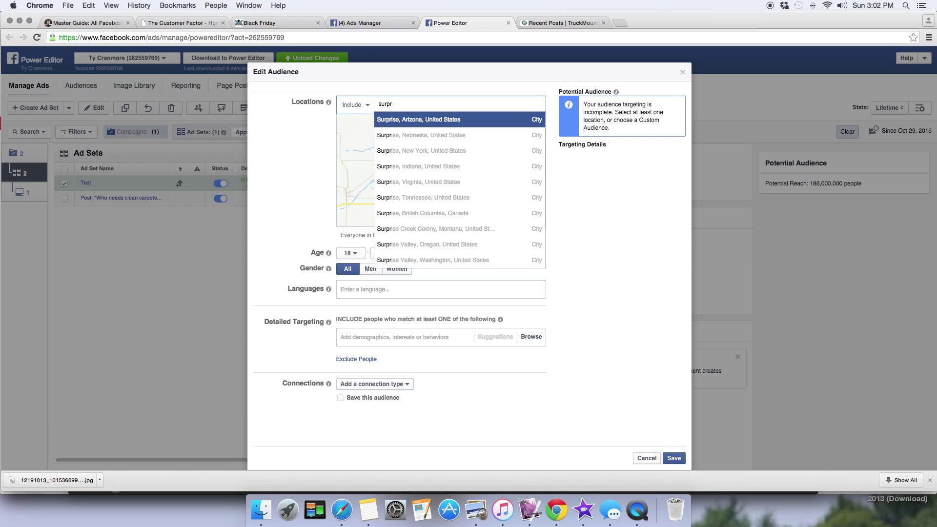
key(Return)
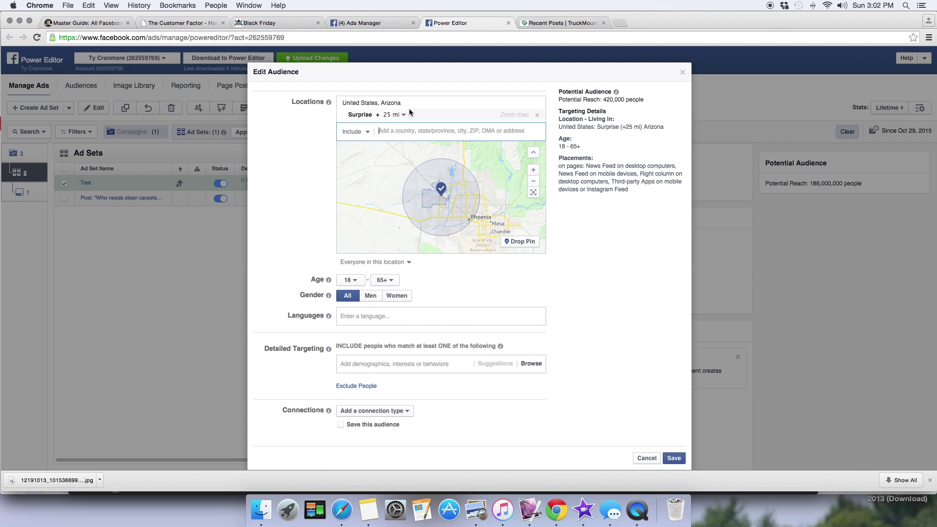
click(402, 115)
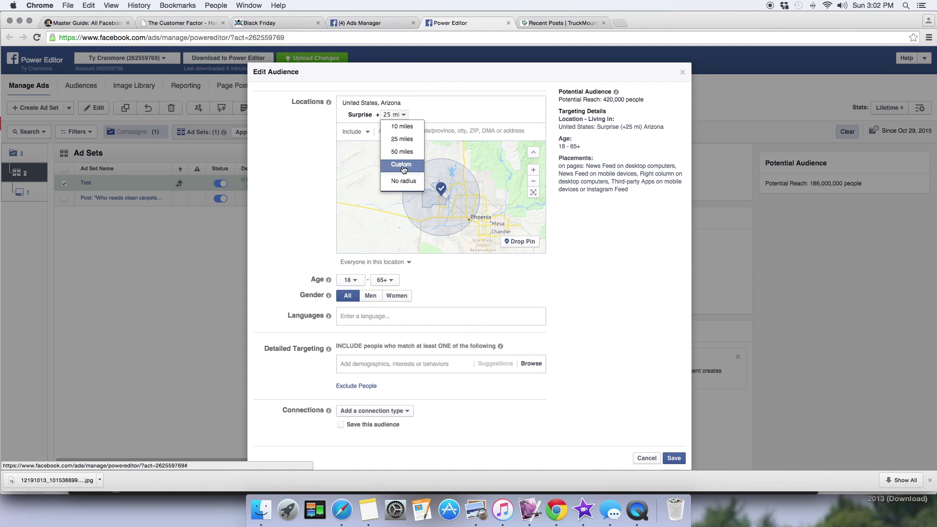
click(405, 185)
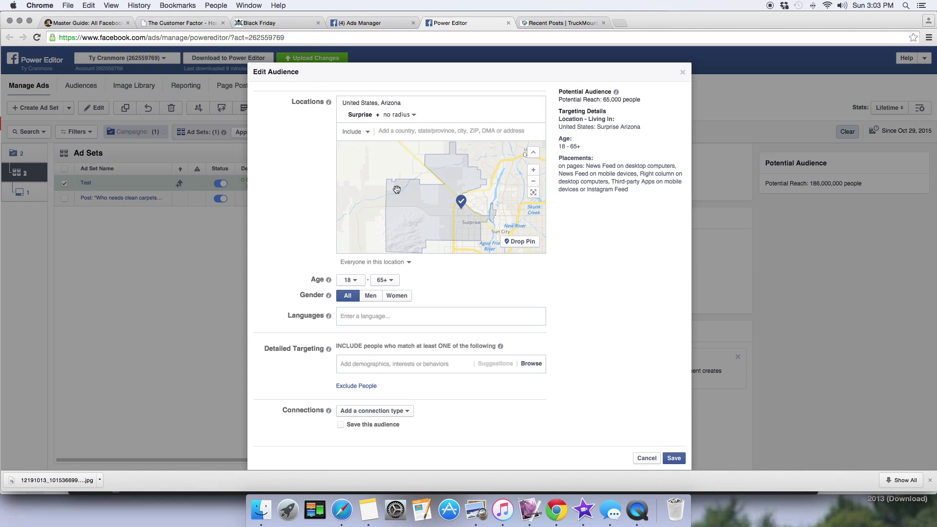
Drop a pin near Surprise with a custom 5-mile radius.
click(504, 241)
click(500, 200)
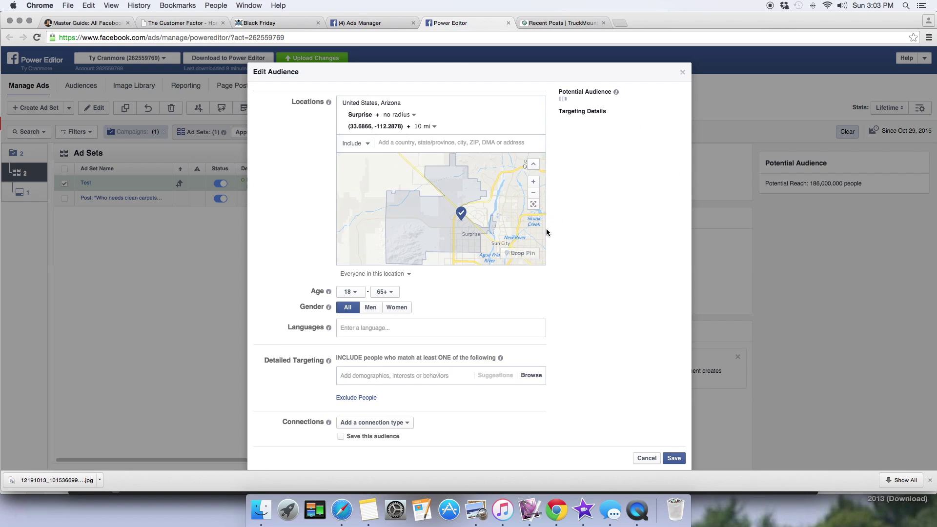
click(432, 127)
click(430, 177)
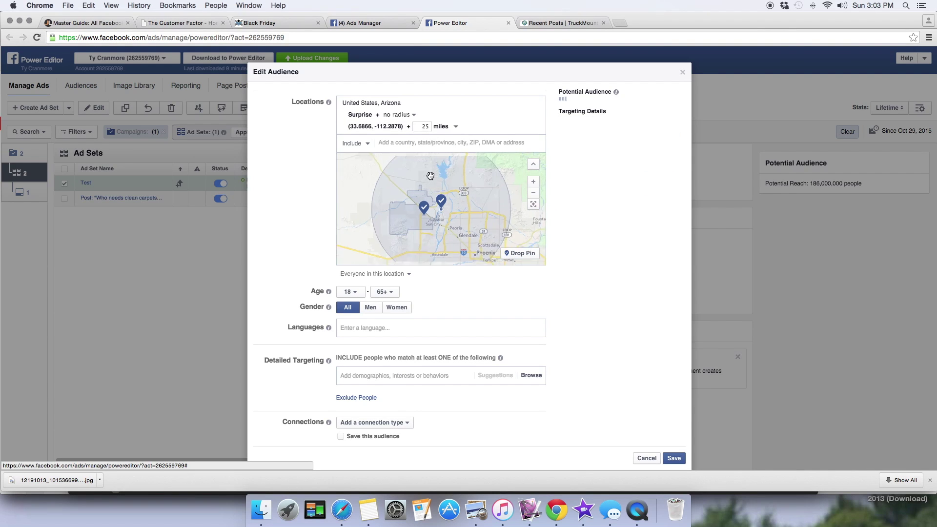
double_click(425, 126)
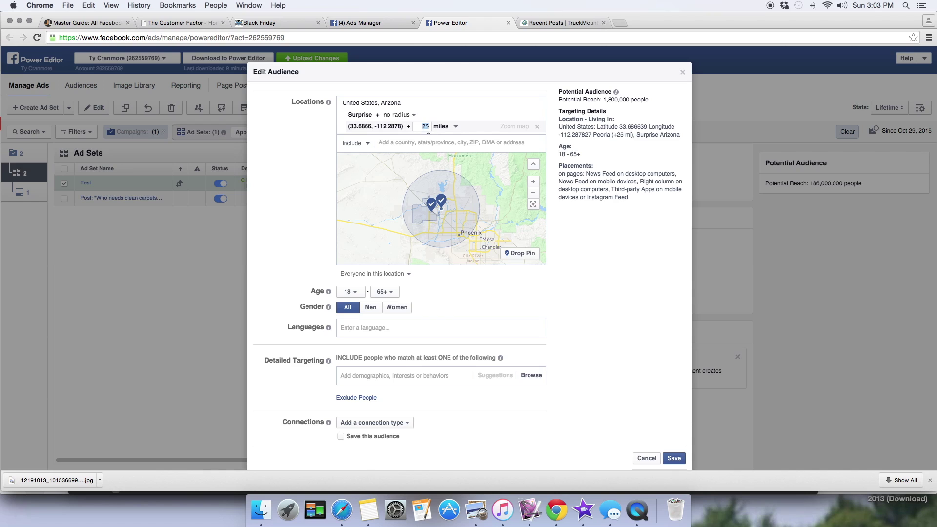
text(5)
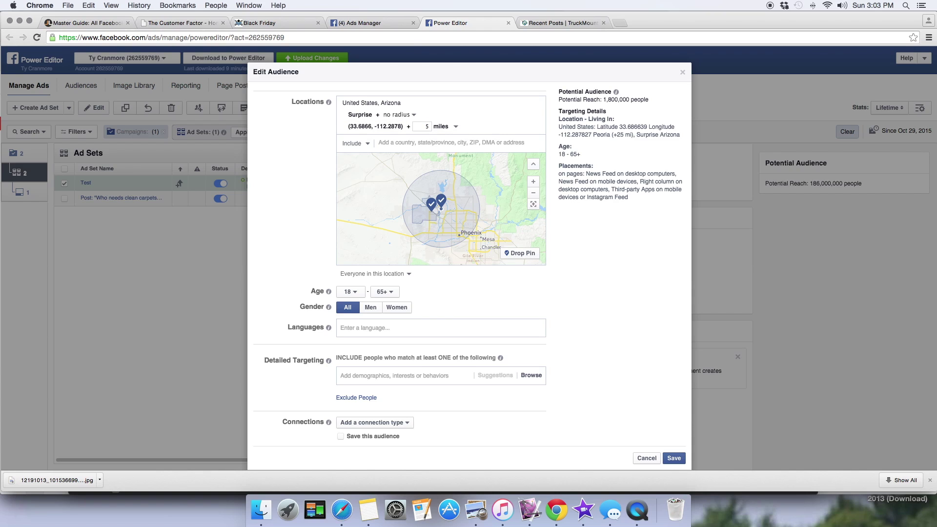
Drop a second pin east of the first with a custom 3-mile radius.
click(516, 255)
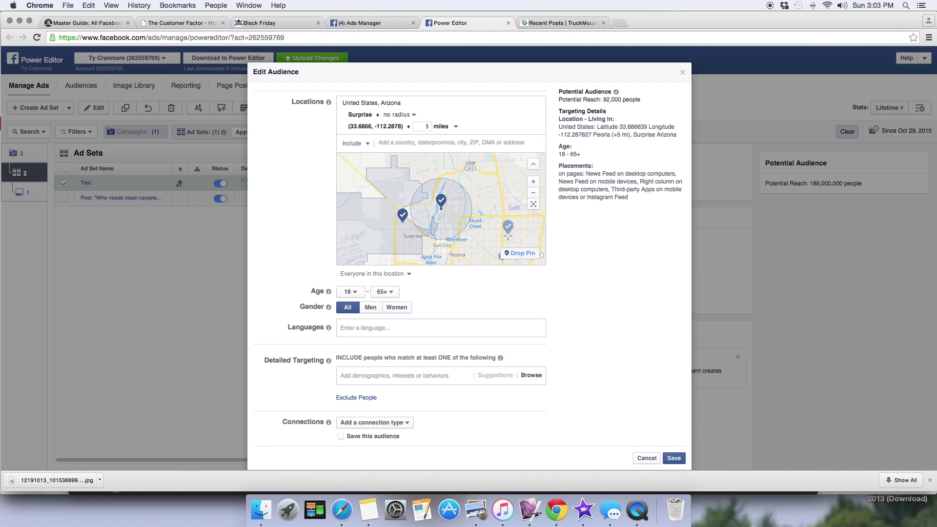
click(498, 223)
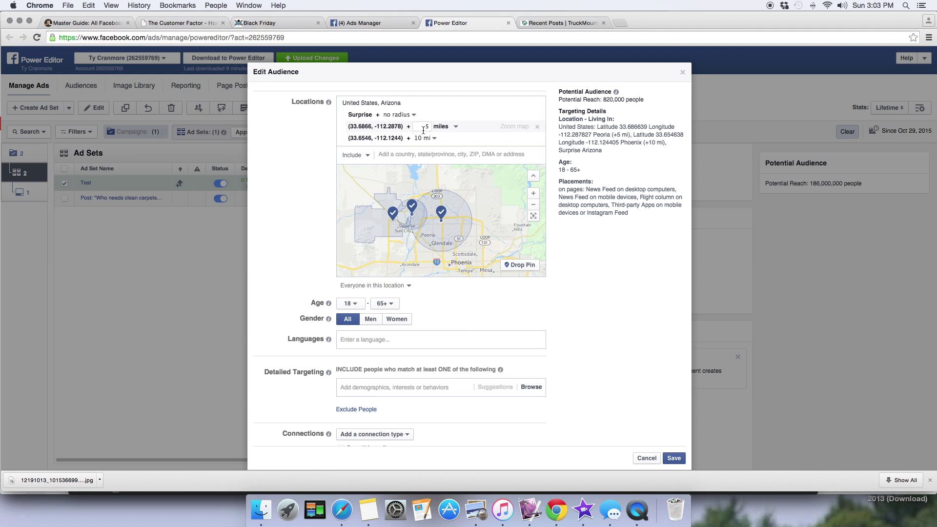
click(429, 138)
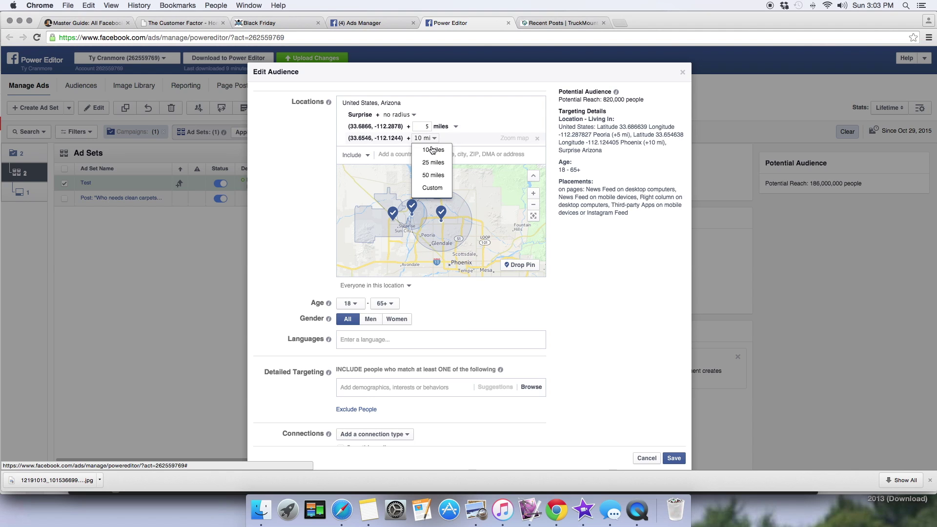
click(432, 188)
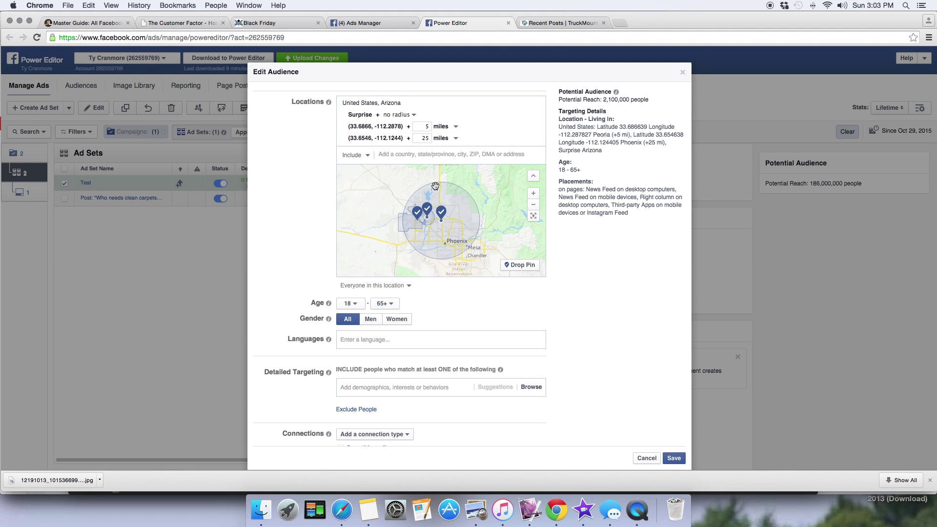
double_click(427, 138)
text(3)
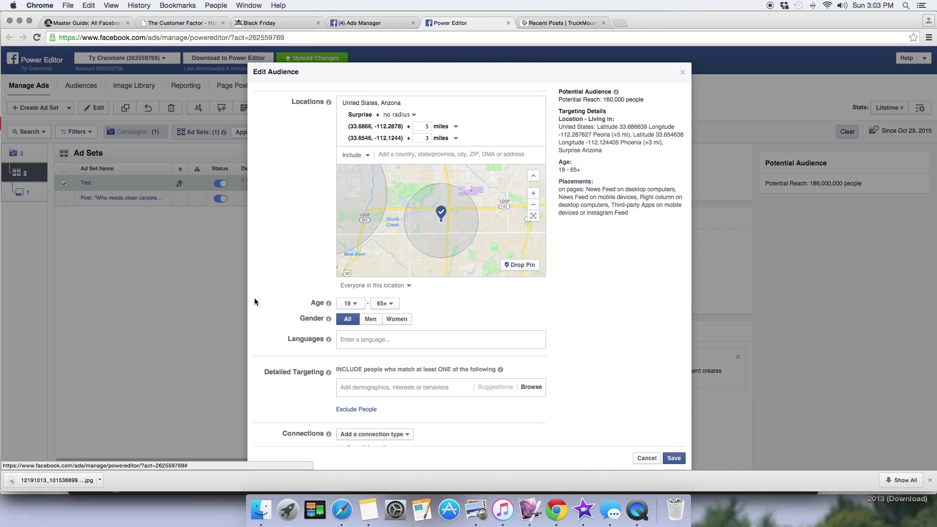
Limit the audience to women with a minimum age of 28.
click(398, 322)
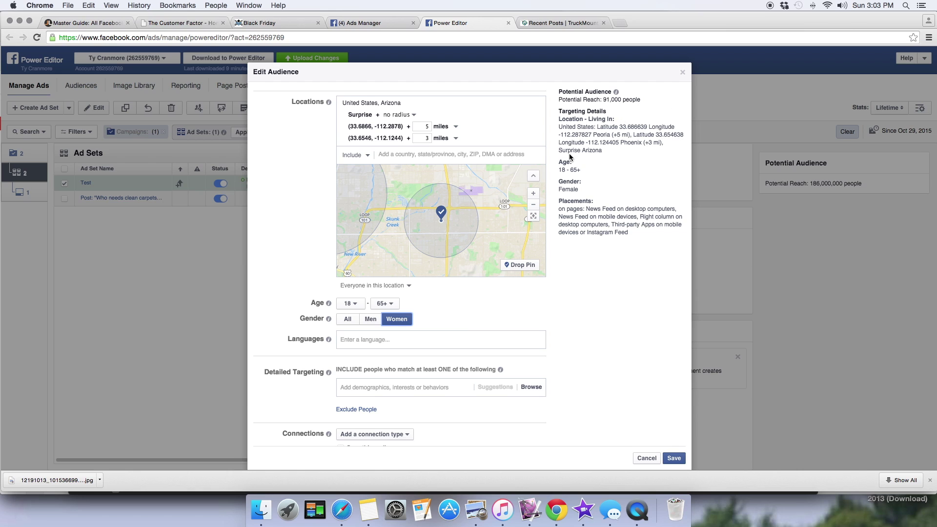
click(358, 307)
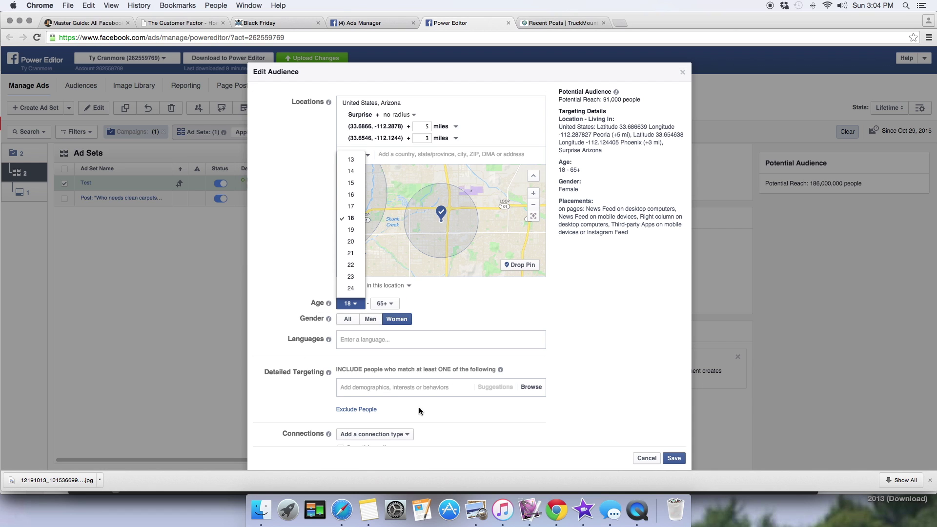
scroll(344, 277, down, 3)
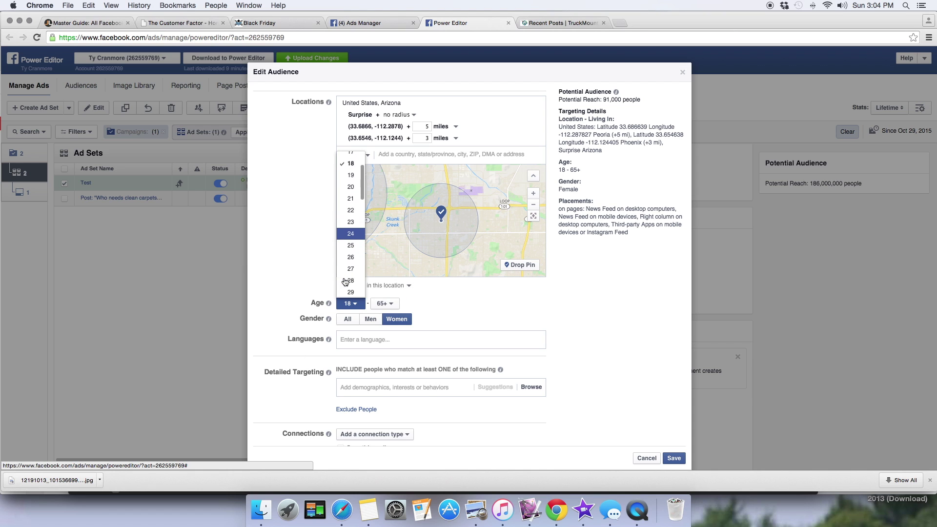
click(354, 267)
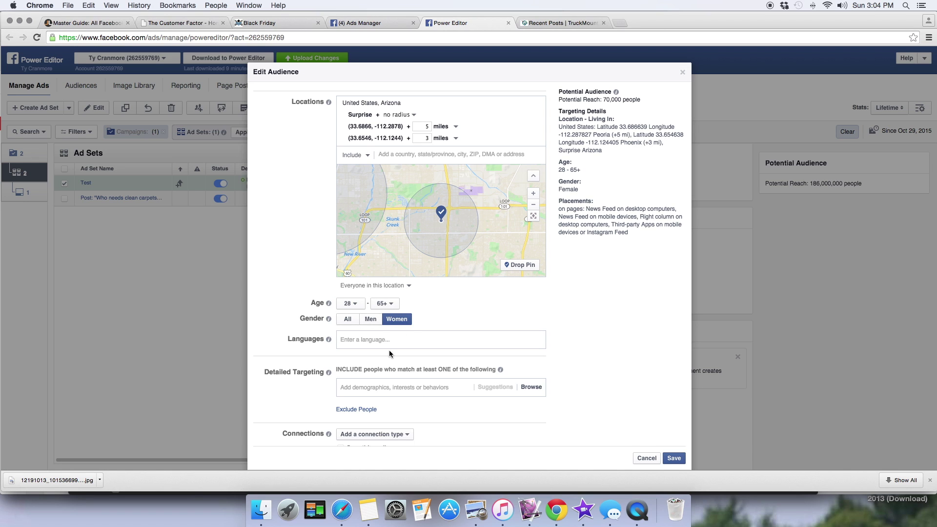
Browse the detailed targeting categories, then close the list without adding any.
click(377, 386)
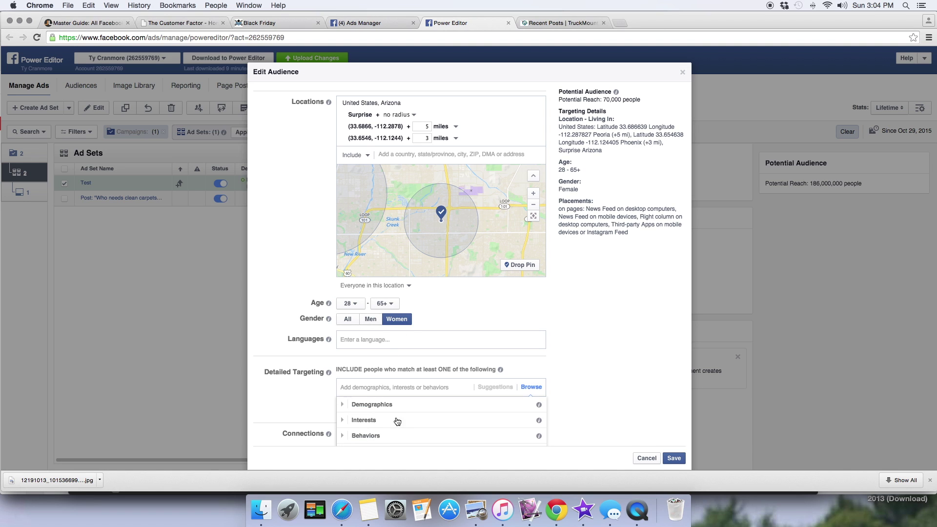
scroll(584, 416, down, 2)
scroll(597, 406, down, 4)
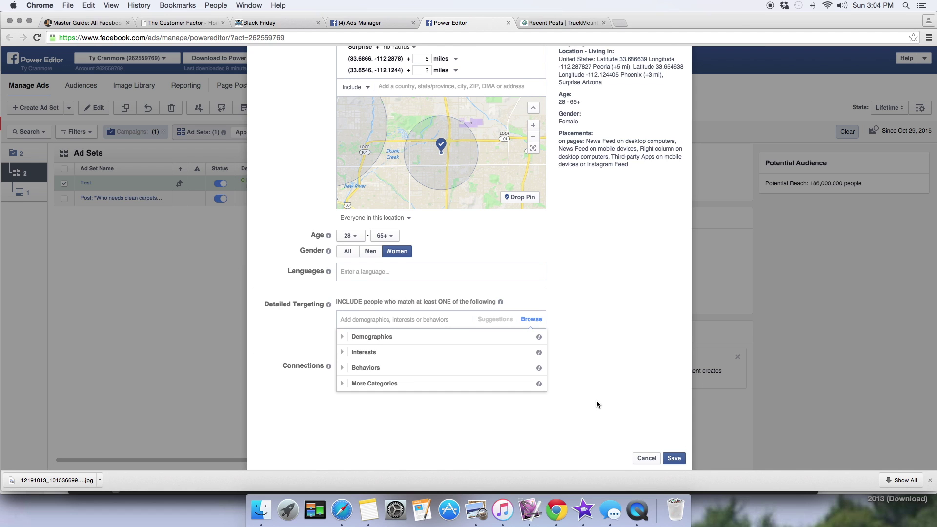
click(587, 349)
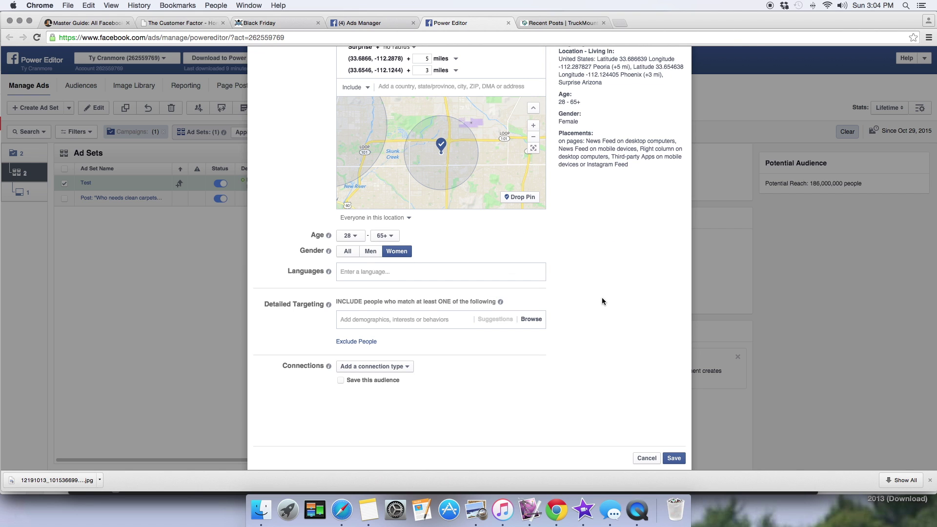
scroll(613, 319, up, 5)
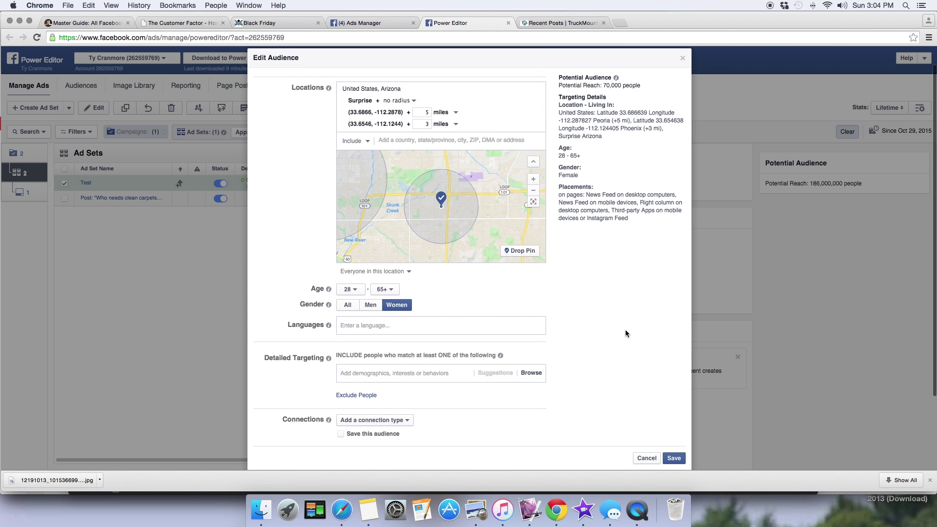
scroll(625, 341, down, 6)
Save the edited audience for the Test ad set.
click(669, 439)
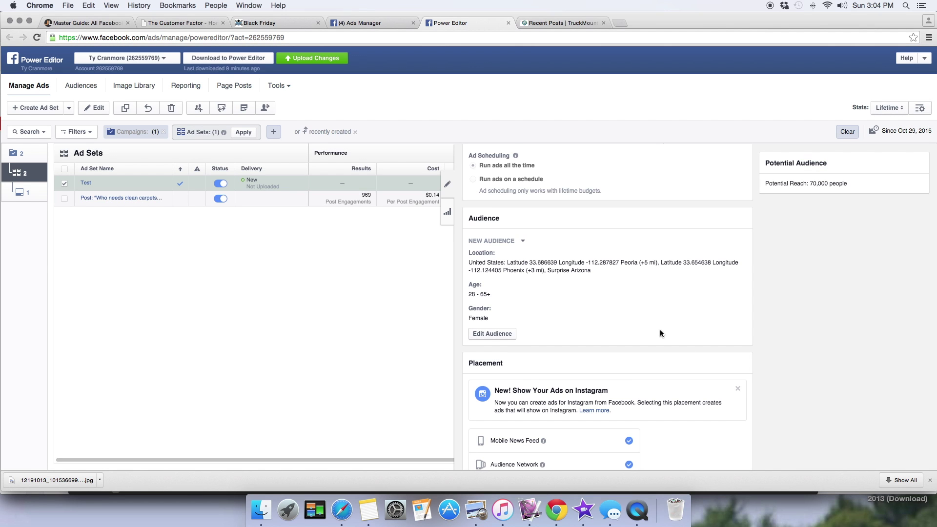
scroll(660, 330, down, 3)
scroll(692, 338, down, 5)
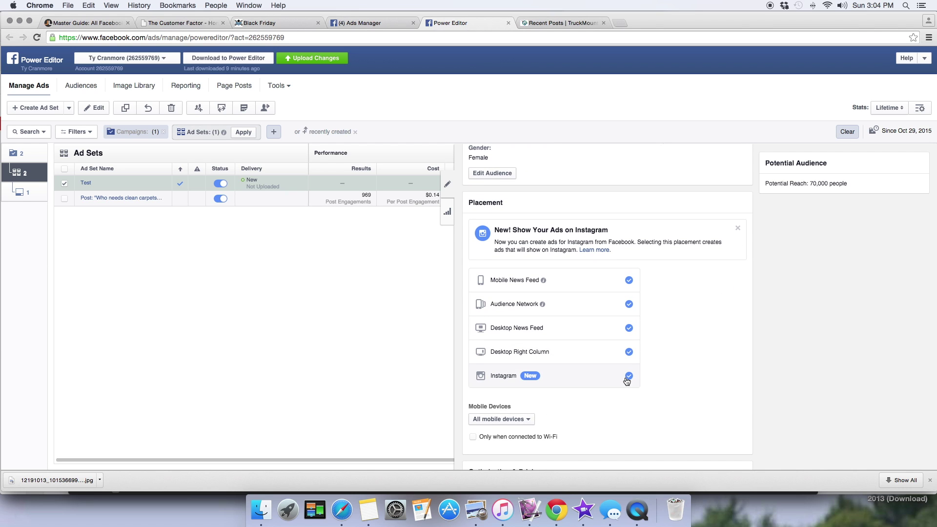
Remove Instagram from the placements and review the Optimization & Pricing settings.
click(629, 377)
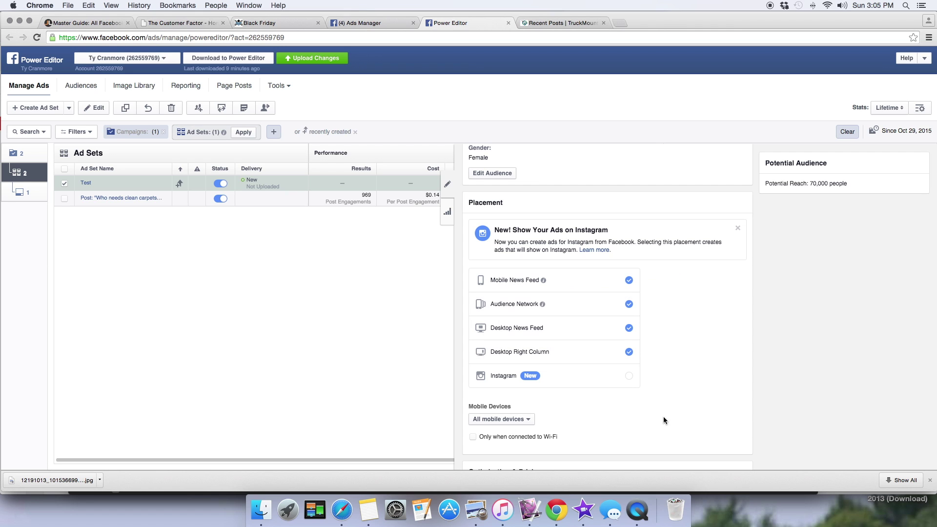
scroll(714, 373, down, 3)
scroll(714, 373, down, 4)
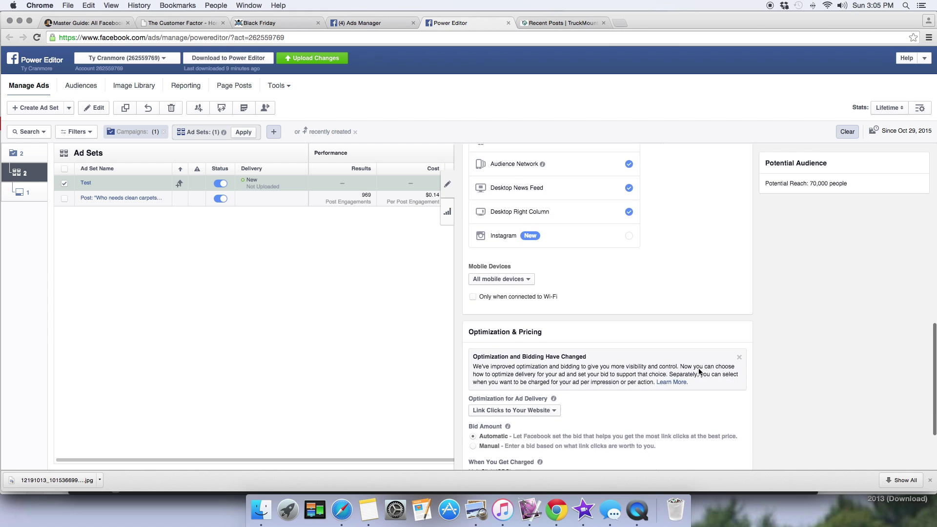
scroll(654, 379, down, 1)
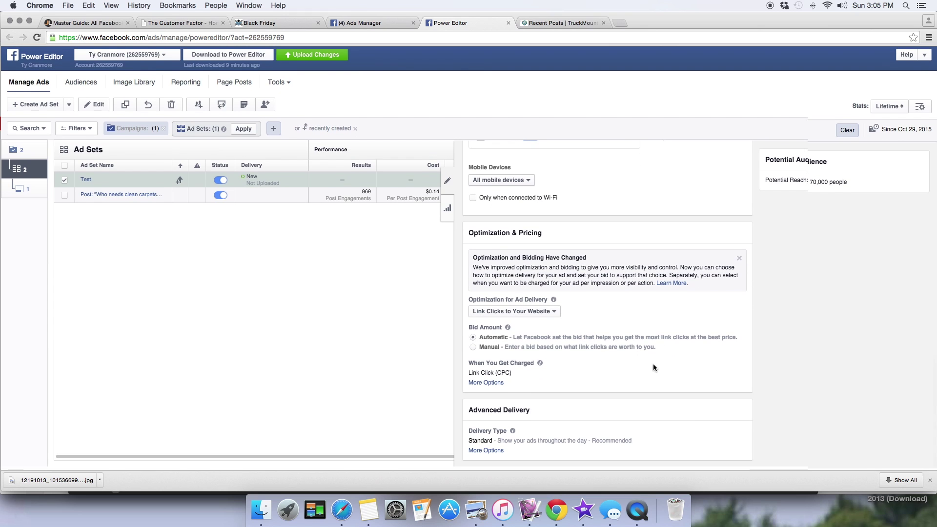
scroll(553, 360, up, 15)
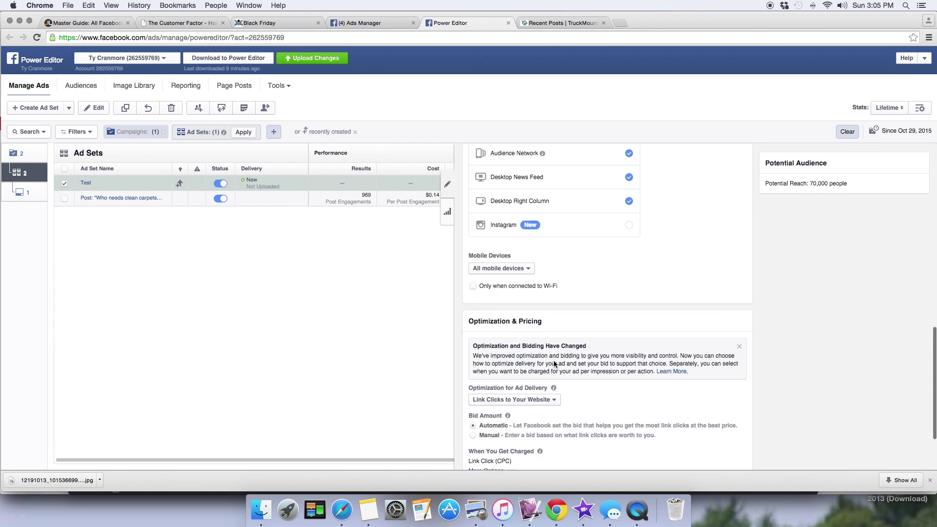
scroll(646, 422, up, 3)
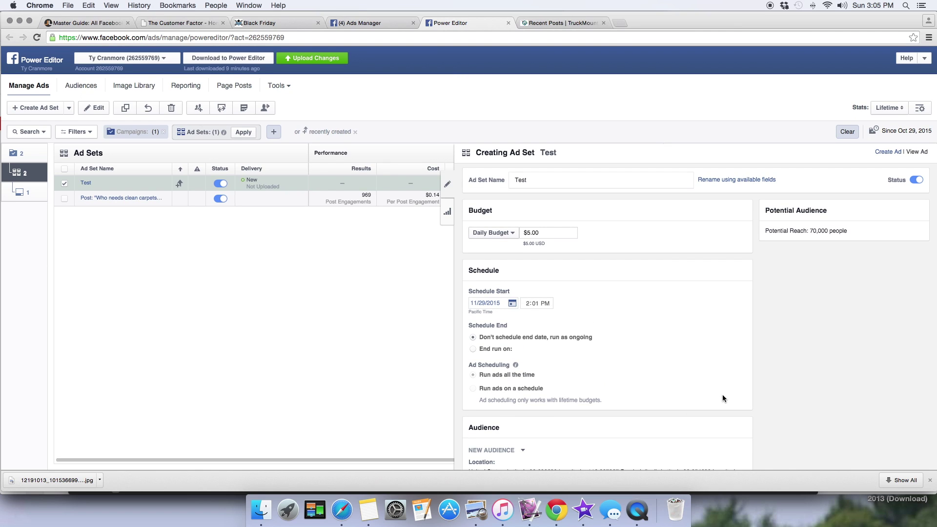
Add a new ad named 'Test' to the existing Test campaign and Test ad set.
click(891, 152)
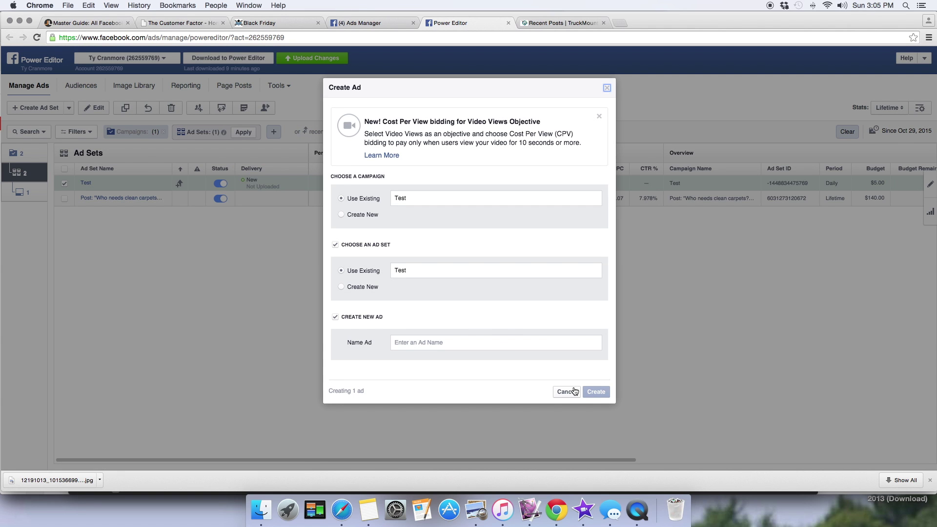
click(478, 343)
text(Test)
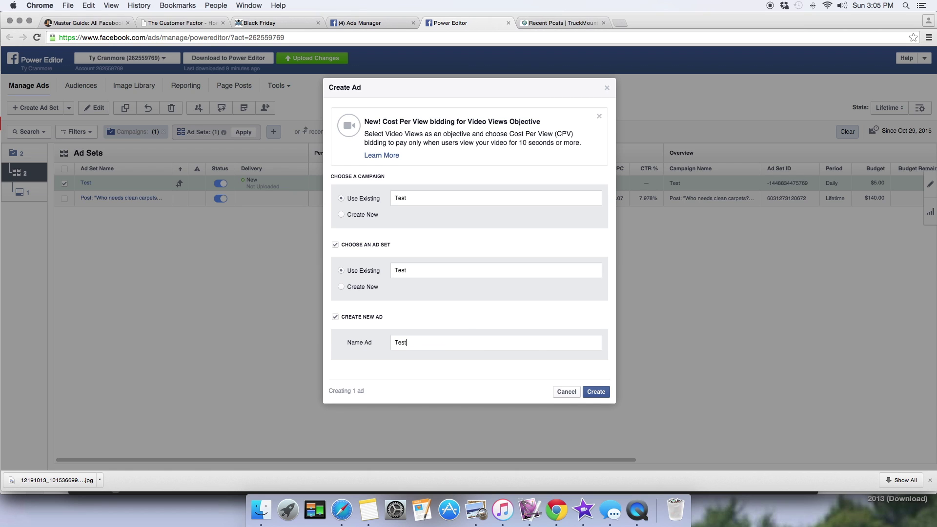
click(588, 394)
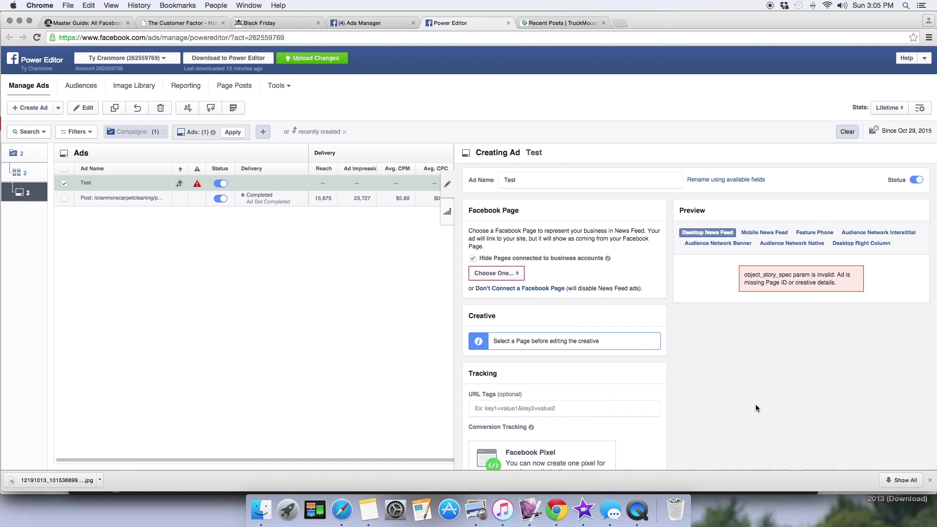
Set the ad's Facebook Page to the carpet cleaning business Page.
click(500, 273)
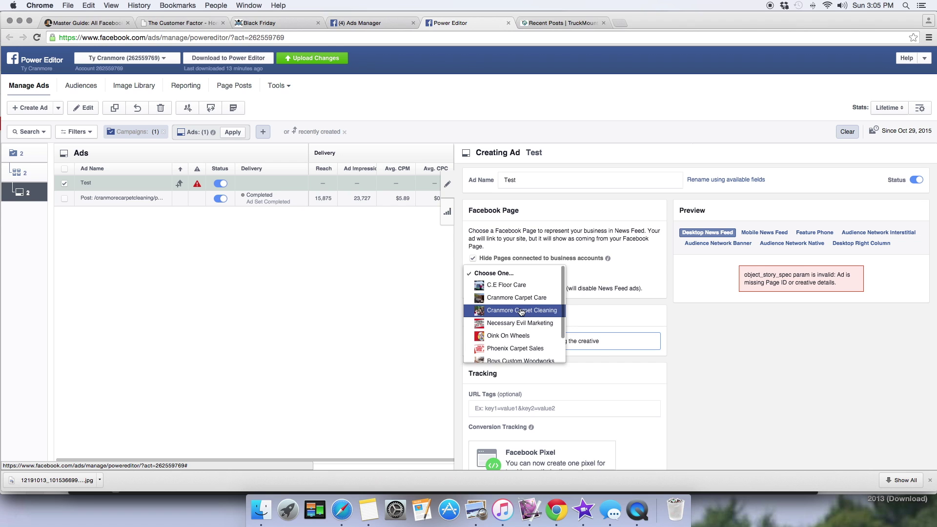
click(521, 311)
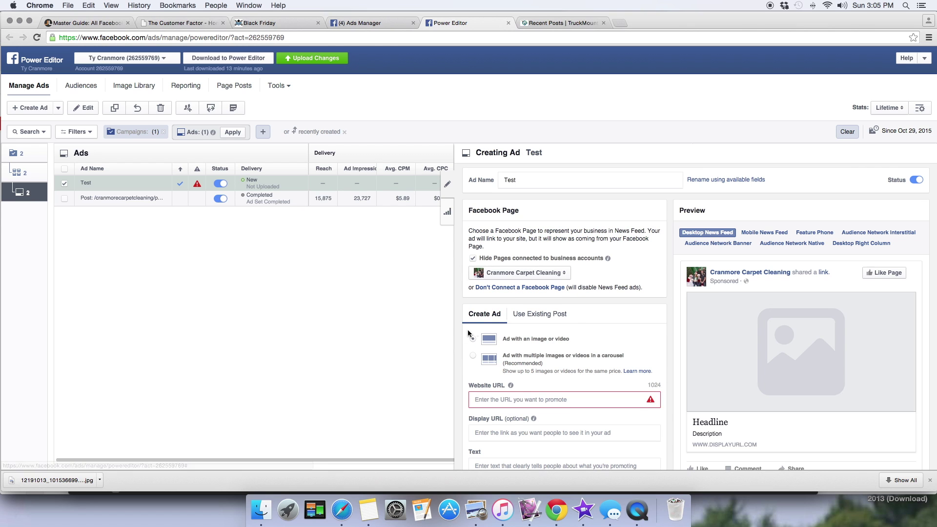
scroll(777, 376, down, 2)
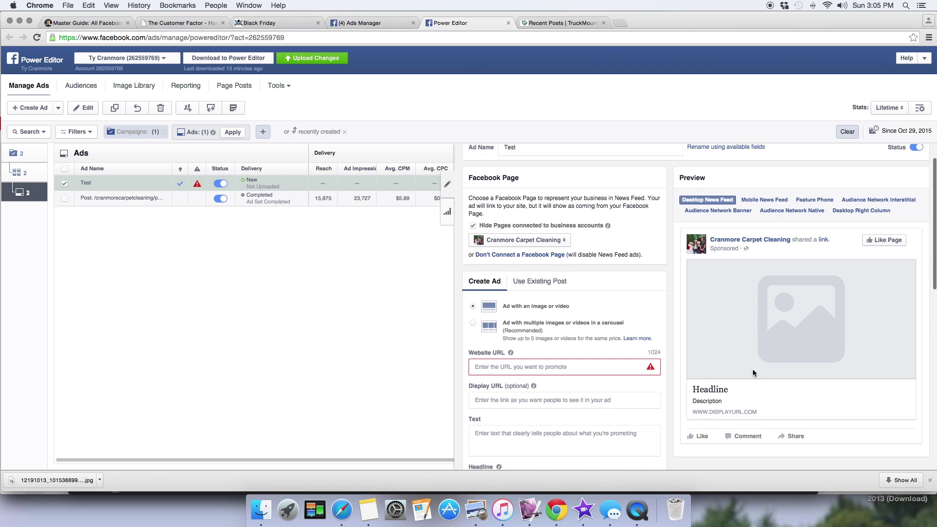
Use the existing unpublished post 'test test test test' for the ad.
click(541, 286)
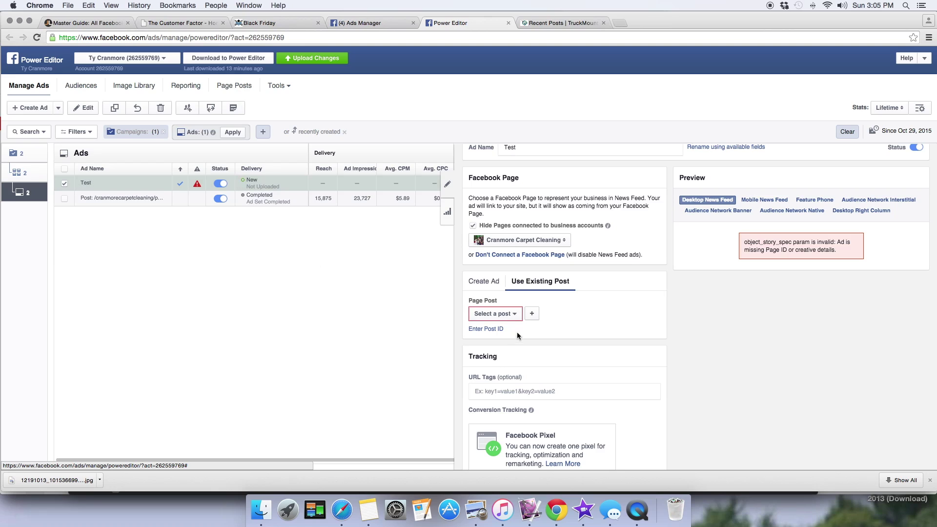
click(512, 317)
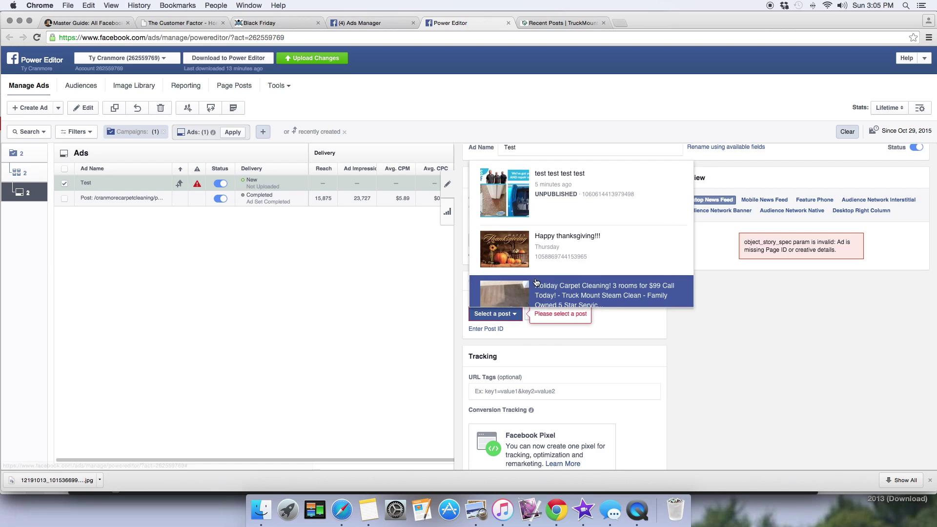
click(541, 175)
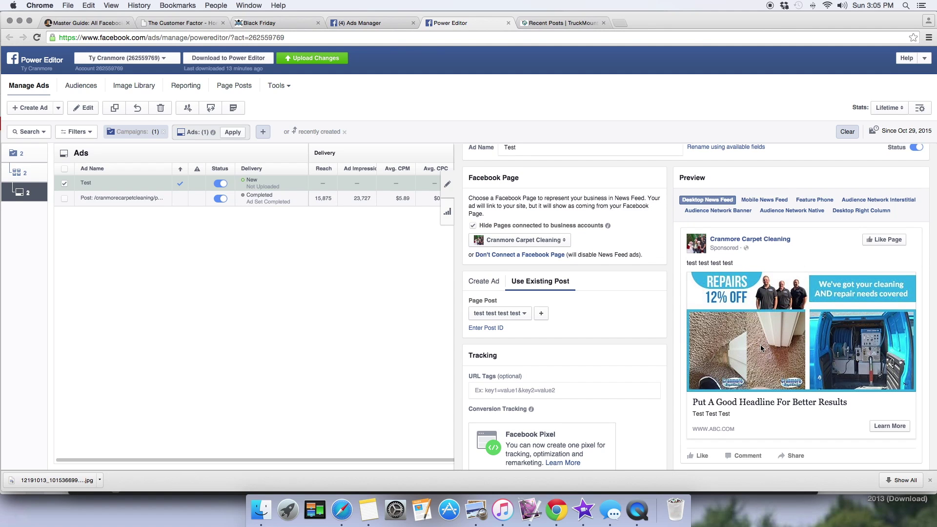
scroll(760, 344, down, 1)
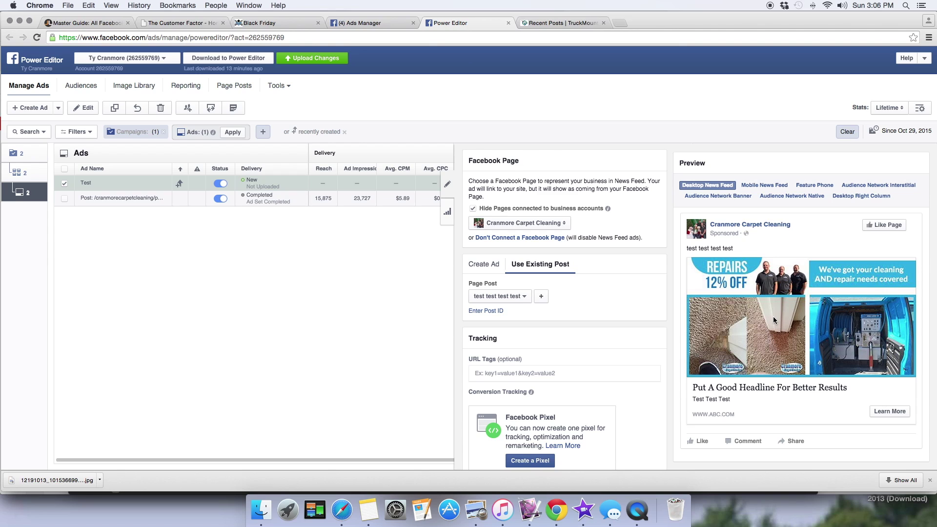
Upload the new campaign, ad set and ad to Facebook, then close the confirmation.
click(323, 56)
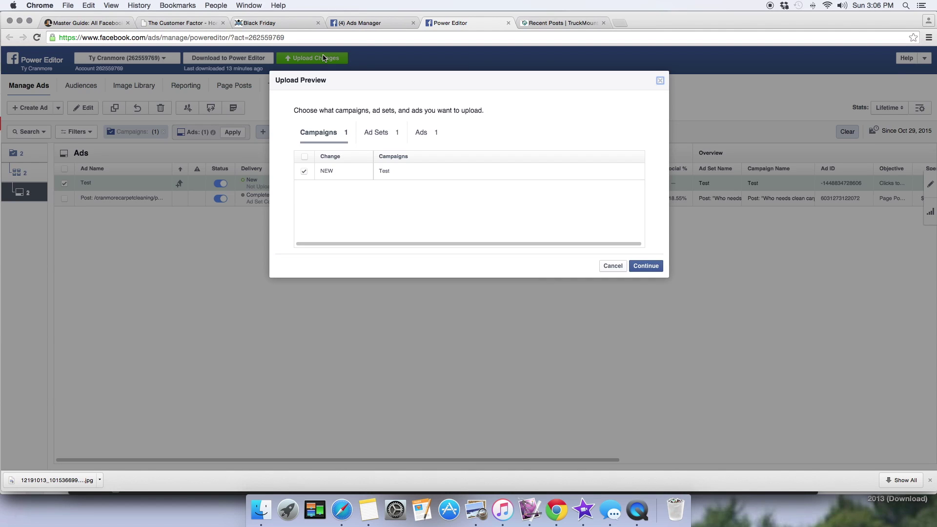
click(654, 267)
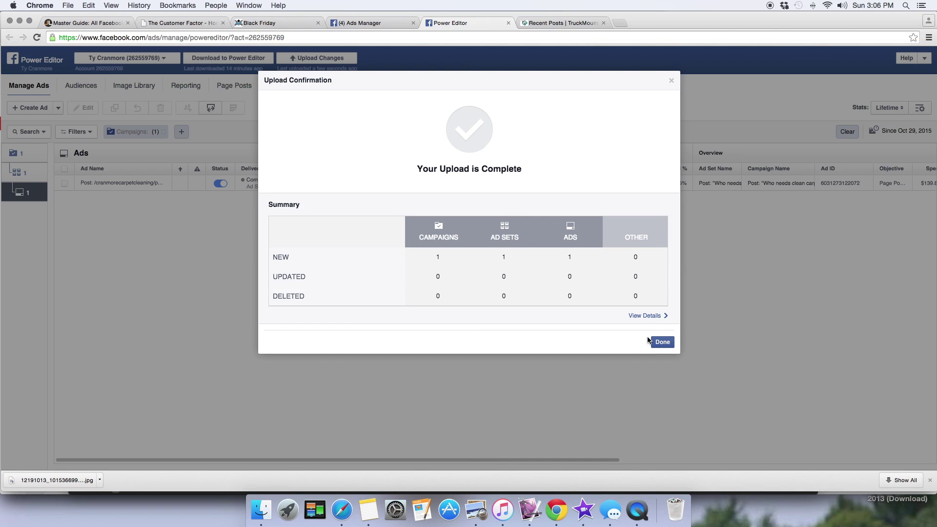
click(662, 342)
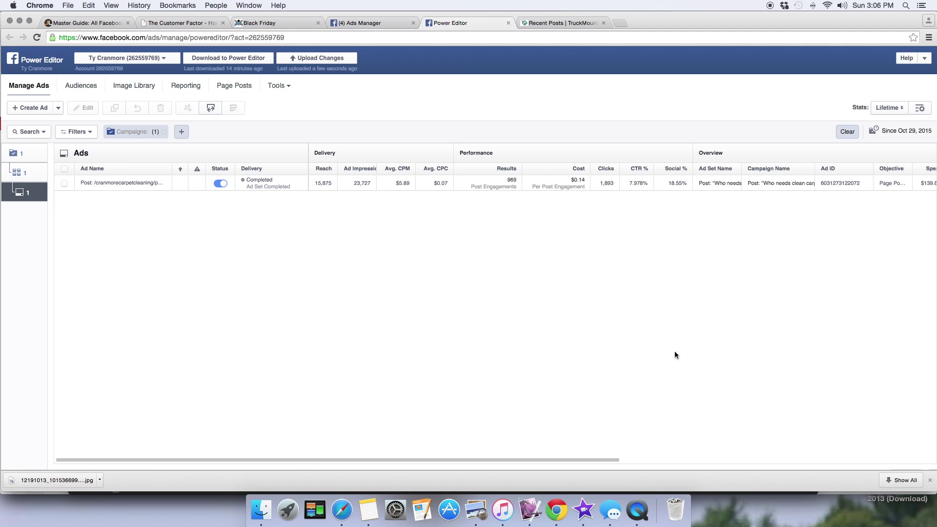